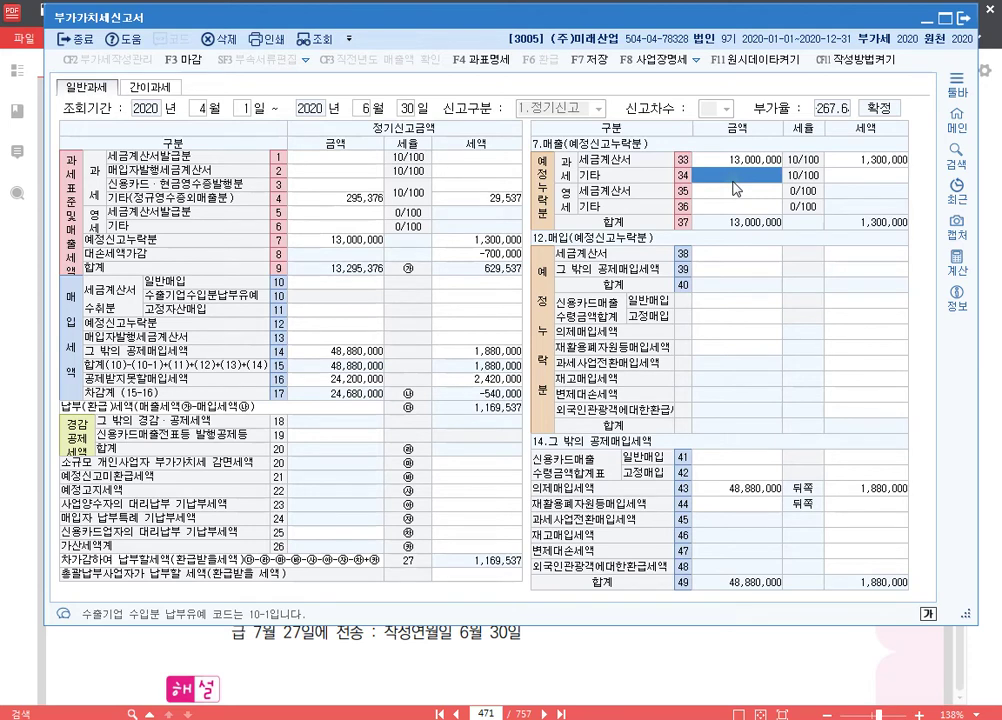
Enter the omitted preliminary sales: 1,800,000 for taxable 기타 (row 34) and 5,000,000 for zero-rated 기타 (row 36)
text(1800000)
key(Return)
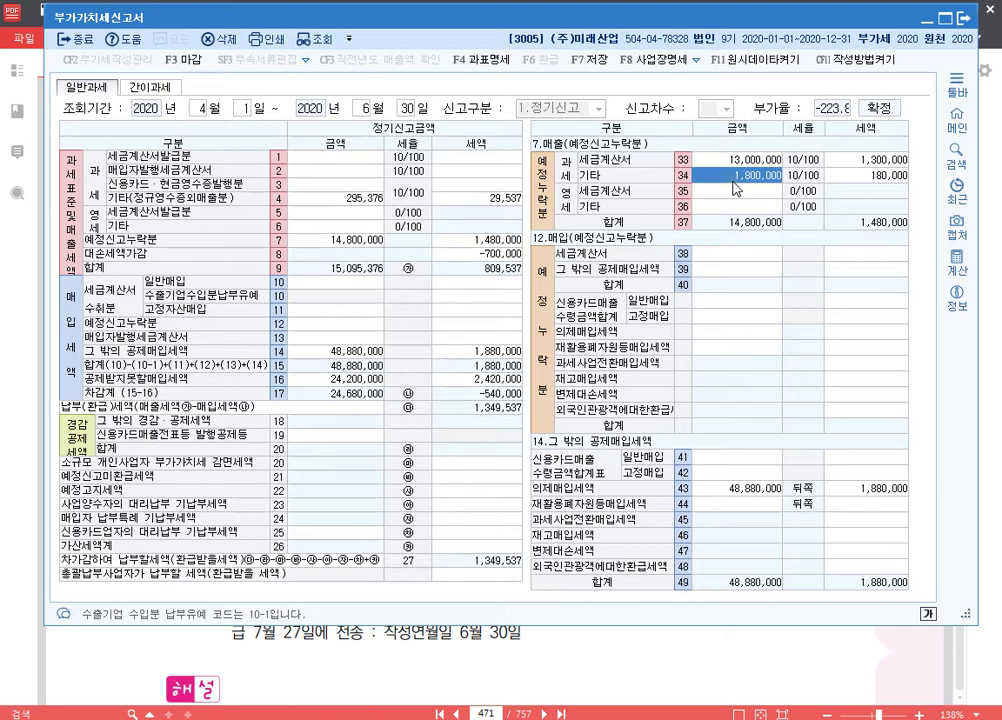
click(677, 660)
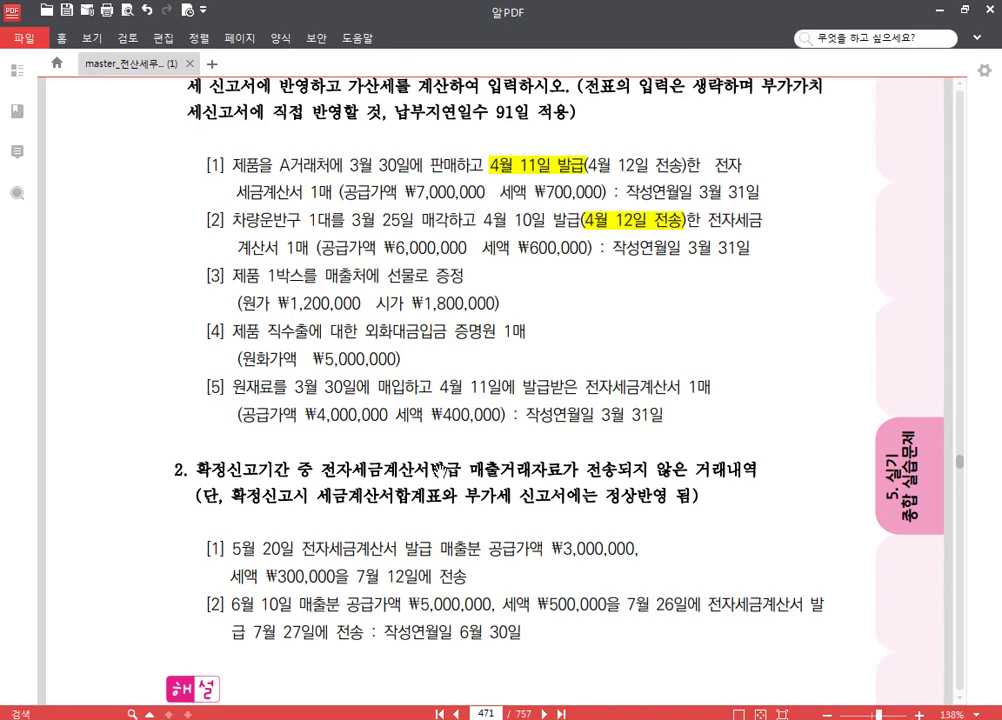
key(alt+Tab)
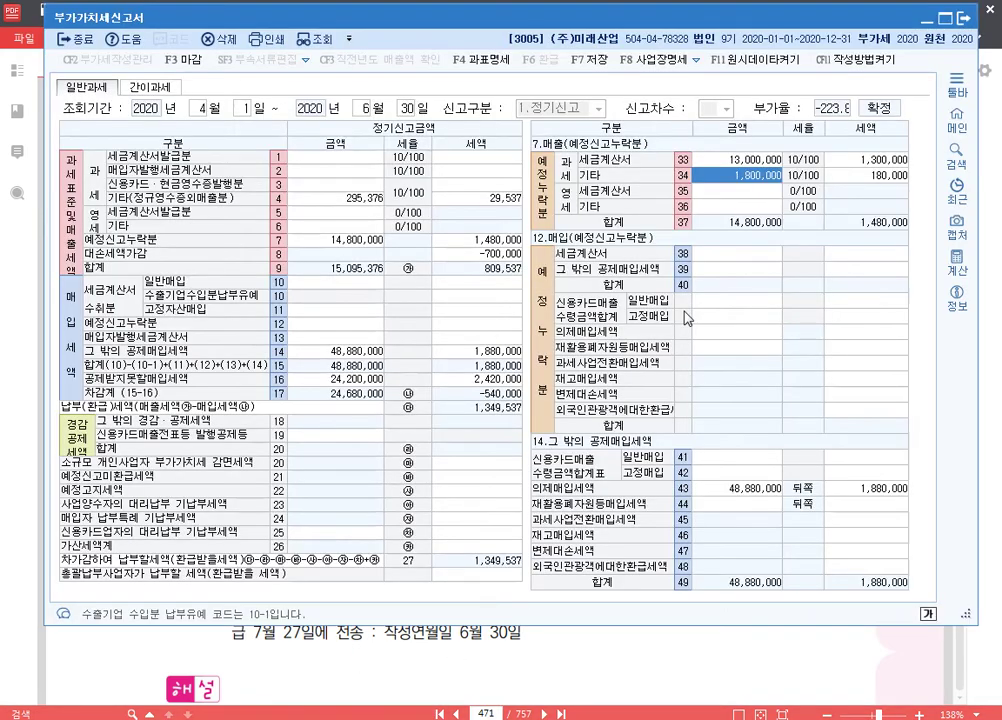
click(743, 208)
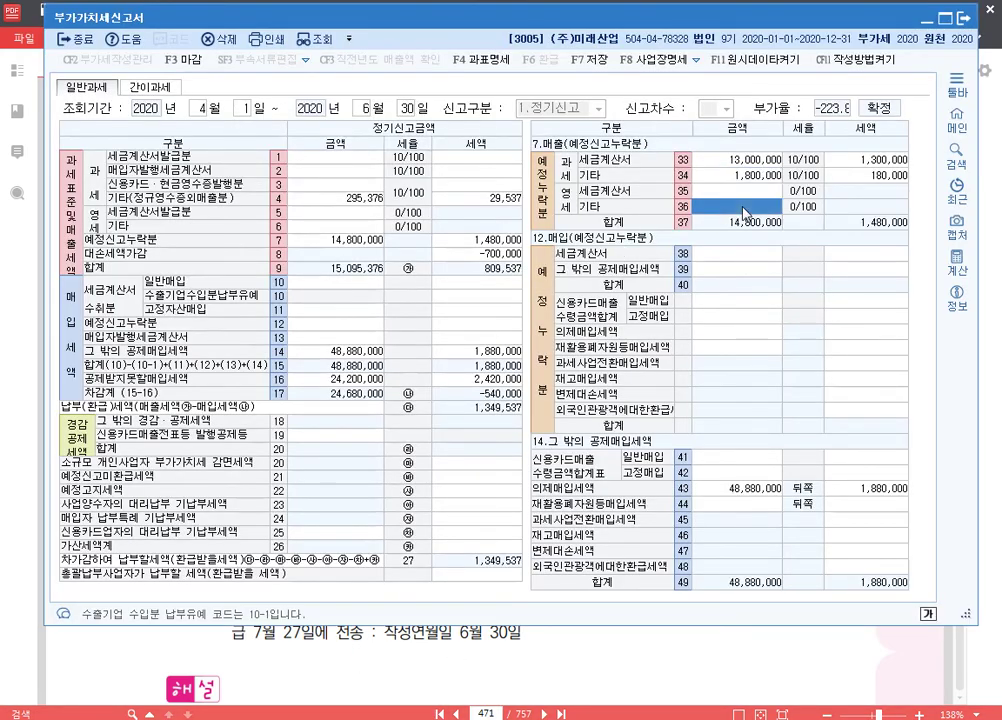
key(ctrl)
key(ctrl)
key(ctrl)
text(5000000)
key(Return)
click(743, 208)
Switch to 알PDF and highlight 직수출 in yellow in item [4] of problem 1
click(984, 361)
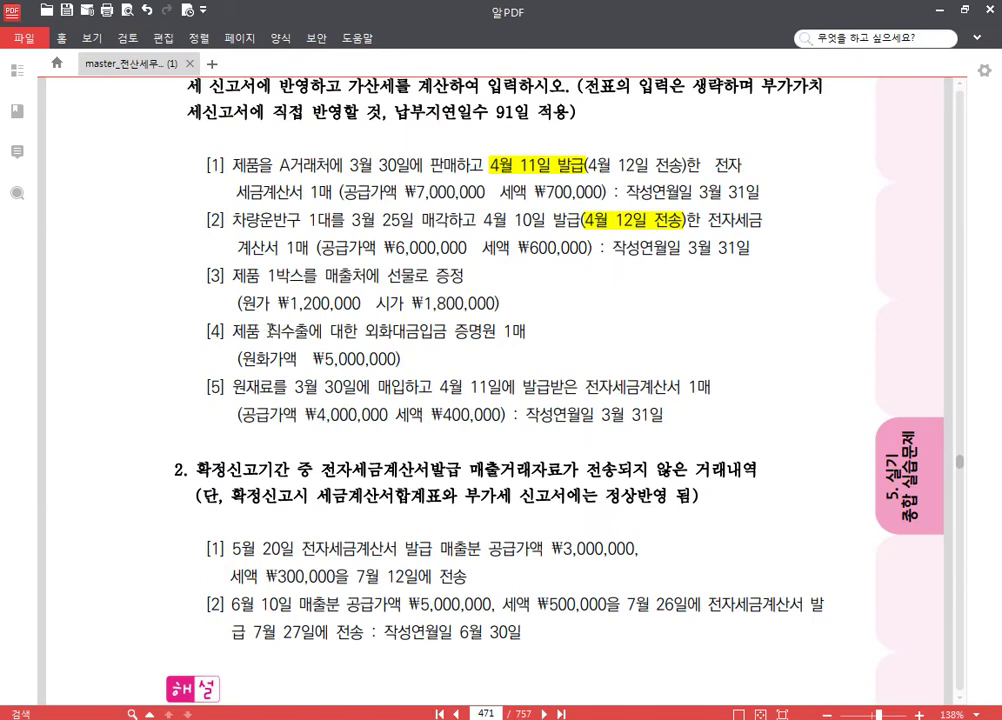
drag(267, 331, 309, 332)
click(248, 244)
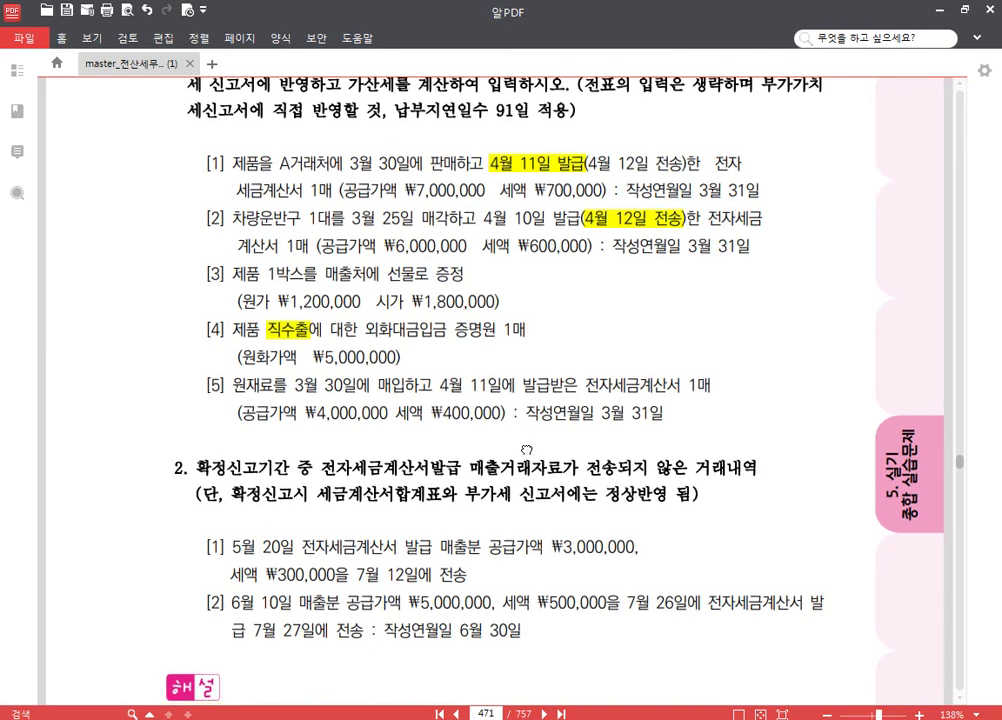
Return to 부가가치세신고서 and enter the omitted purchase 세금계산서 (row 38) with amount 4,000,000 and tax 400,000
drag(532, 450, 526, 390)
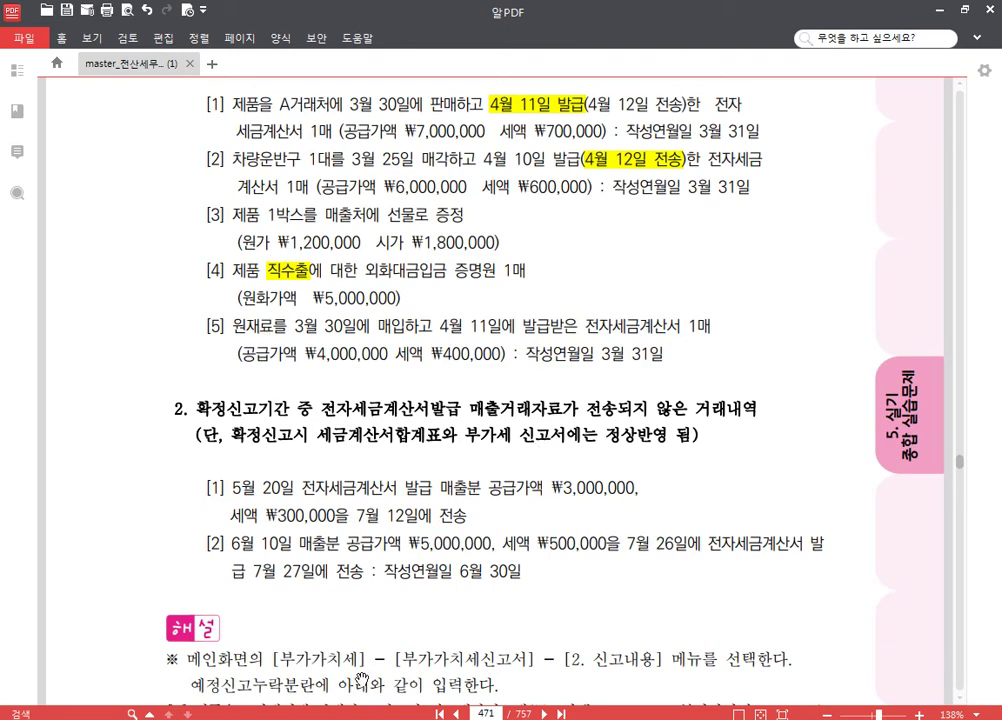
click(335, 640)
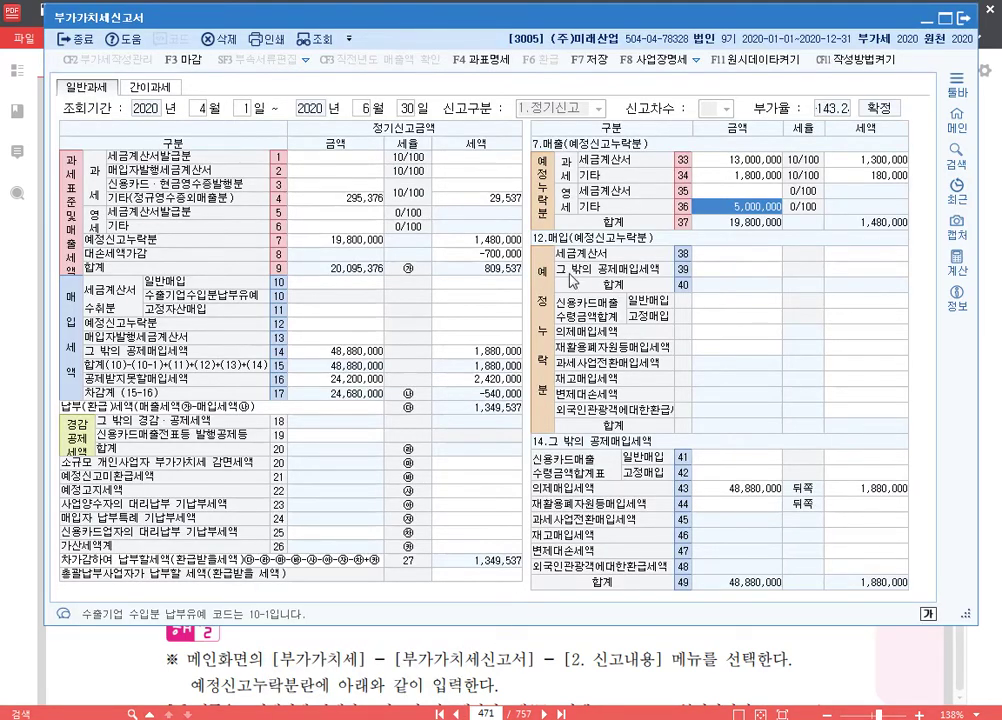
click(752, 254)
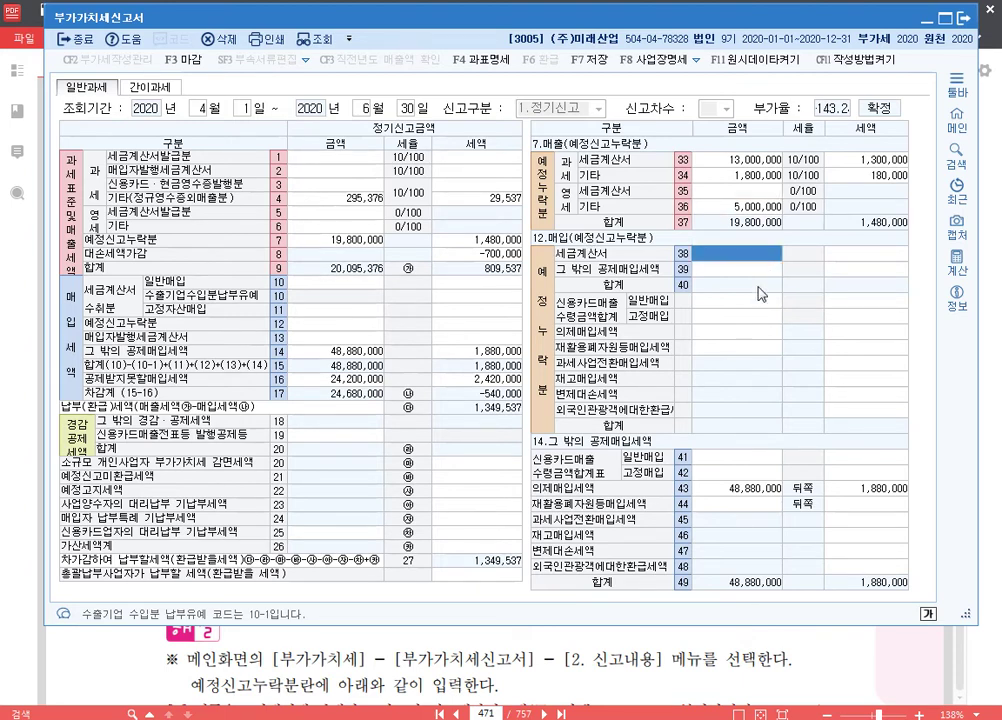
text(4000000)
key(Return)
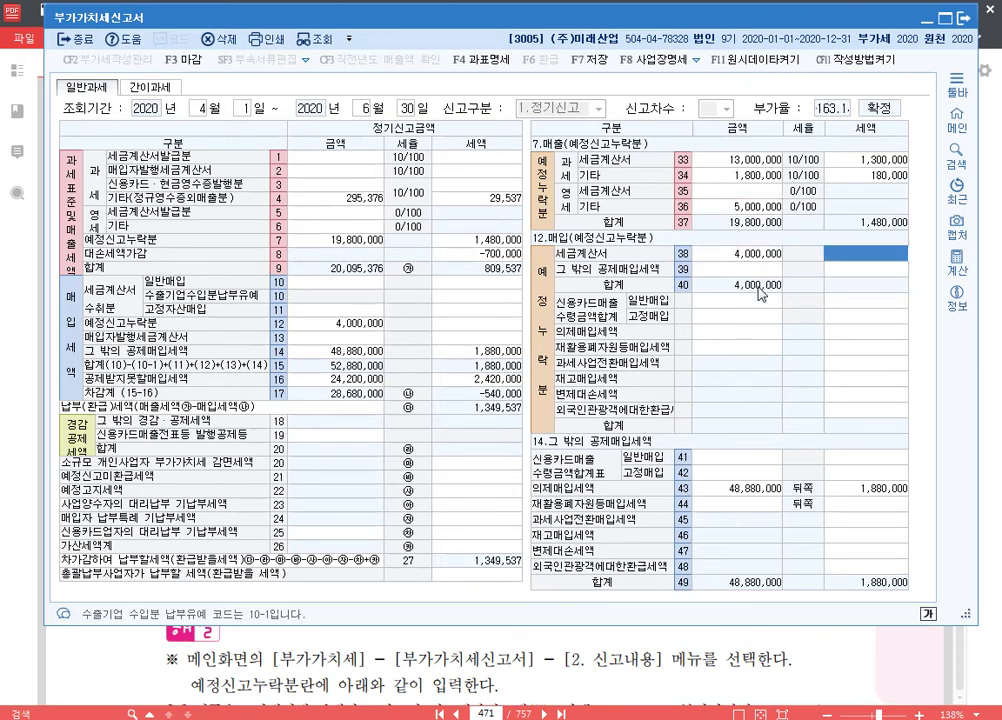
text(4000000)
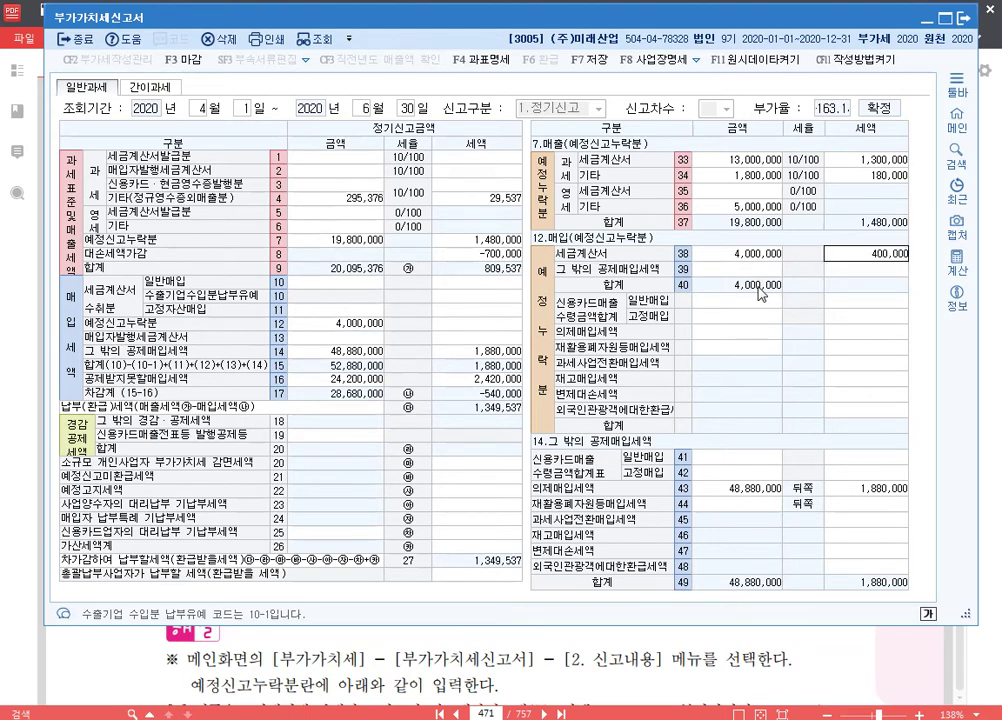
key(Return)
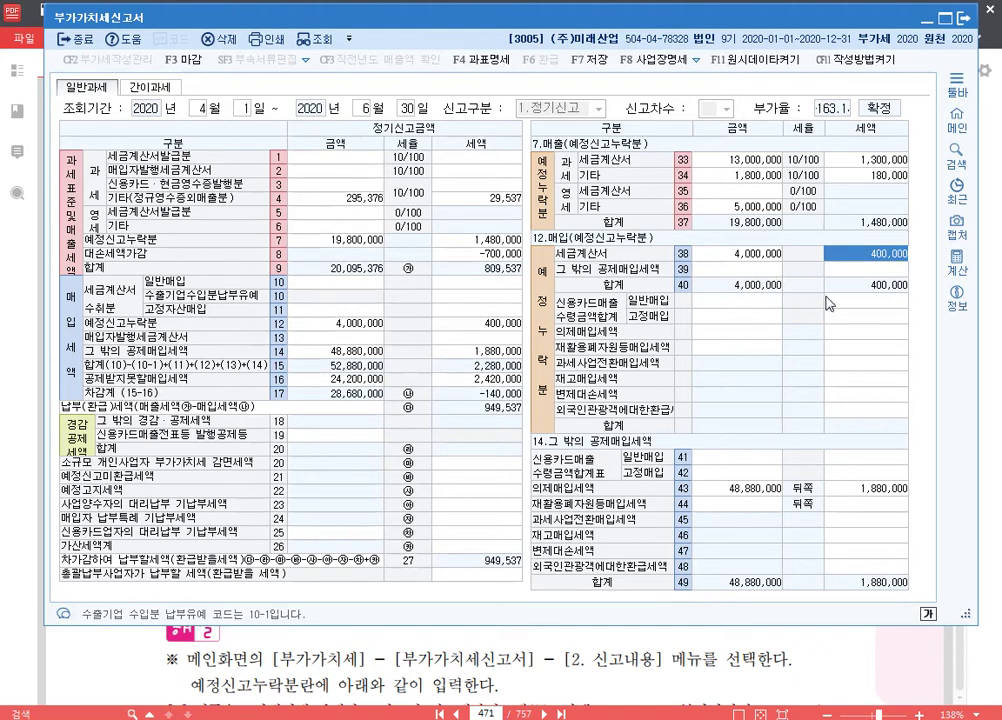
Switch to 알PDF and highlight the date 4월 11일 in yellow in item [5] of problem 1
key(alt+Tab)
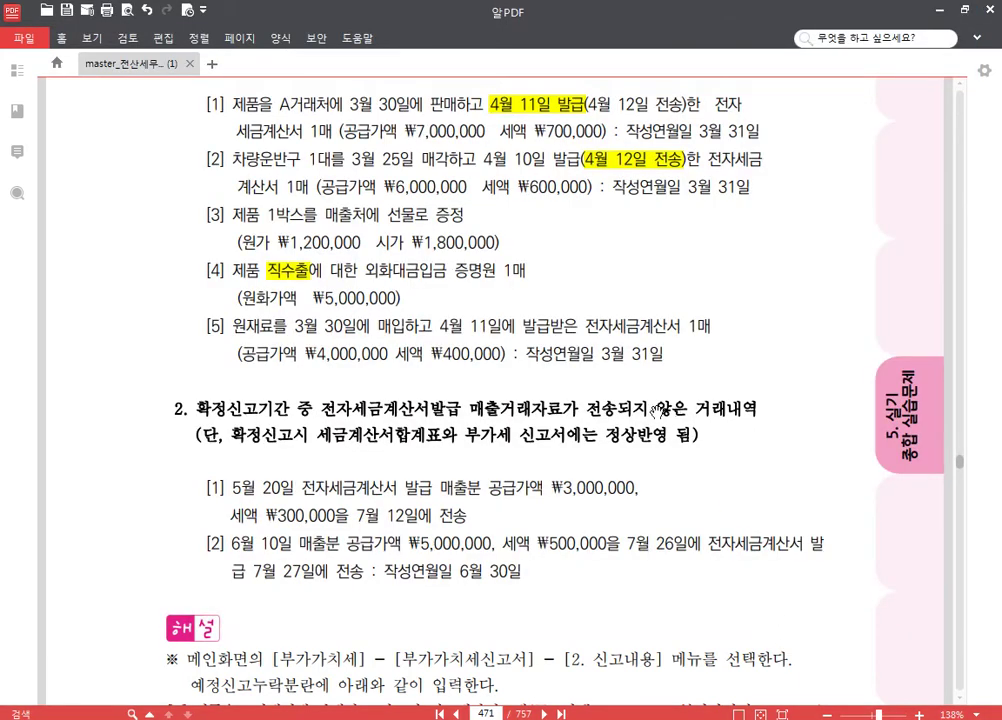
scroll(515, 362, down, 1)
drag(515, 362, 517, 343)
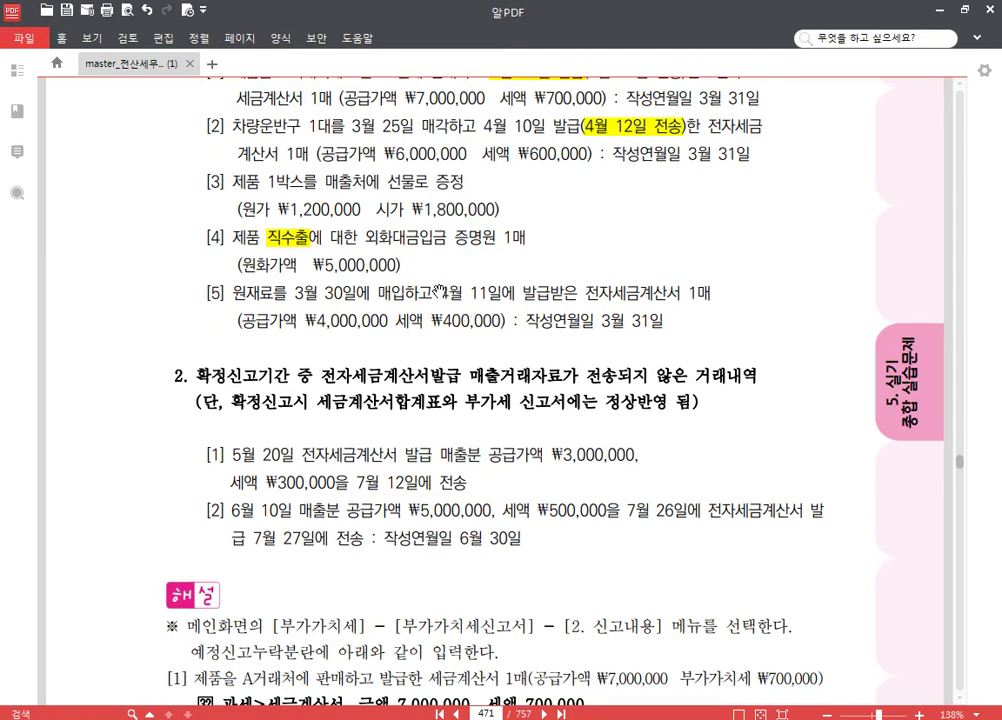
drag(440, 293, 502, 293)
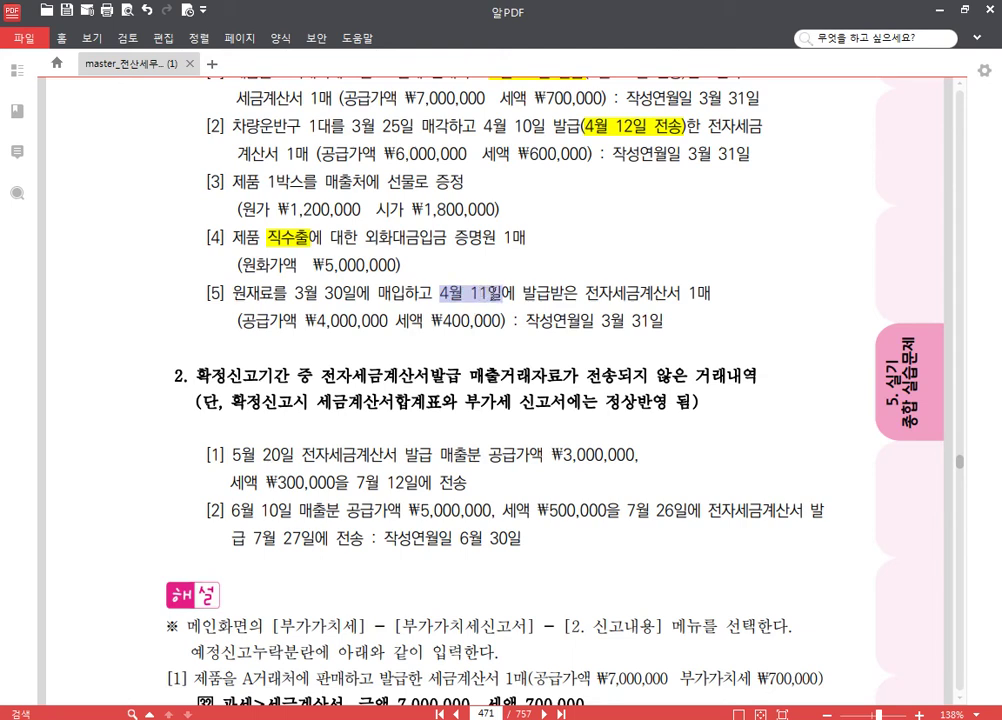
click(566, 262)
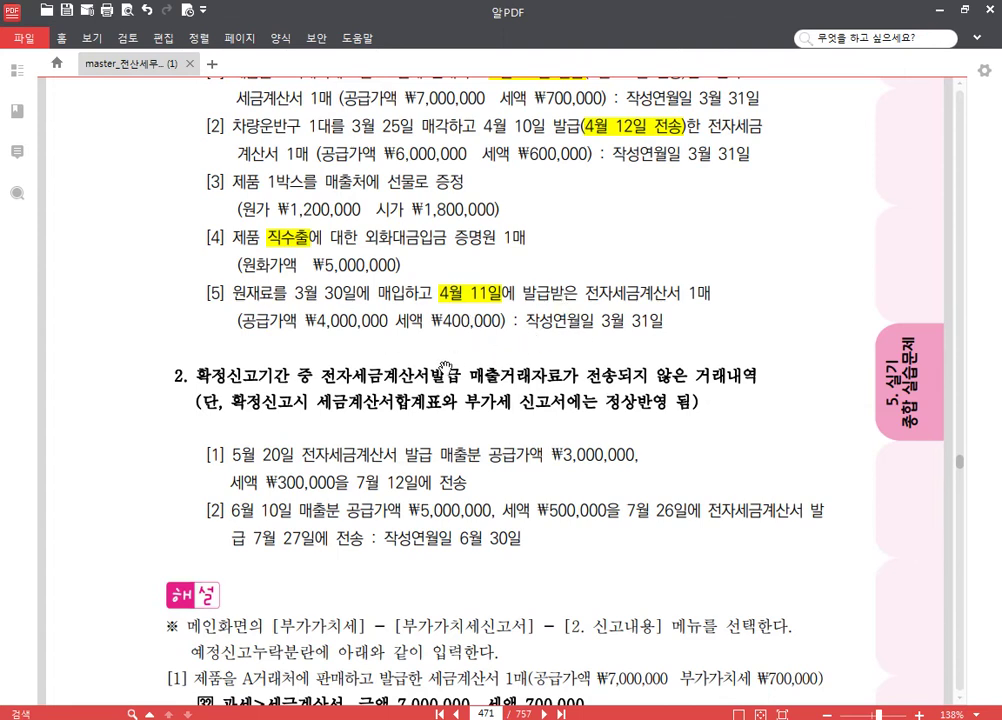
In 부가가치세신고서, box the omitted sales and purchase headings and their total tax amounts in red, and clear the markup
scroll(349, 352, up, 1)
scroll(349, 352, up, 3)
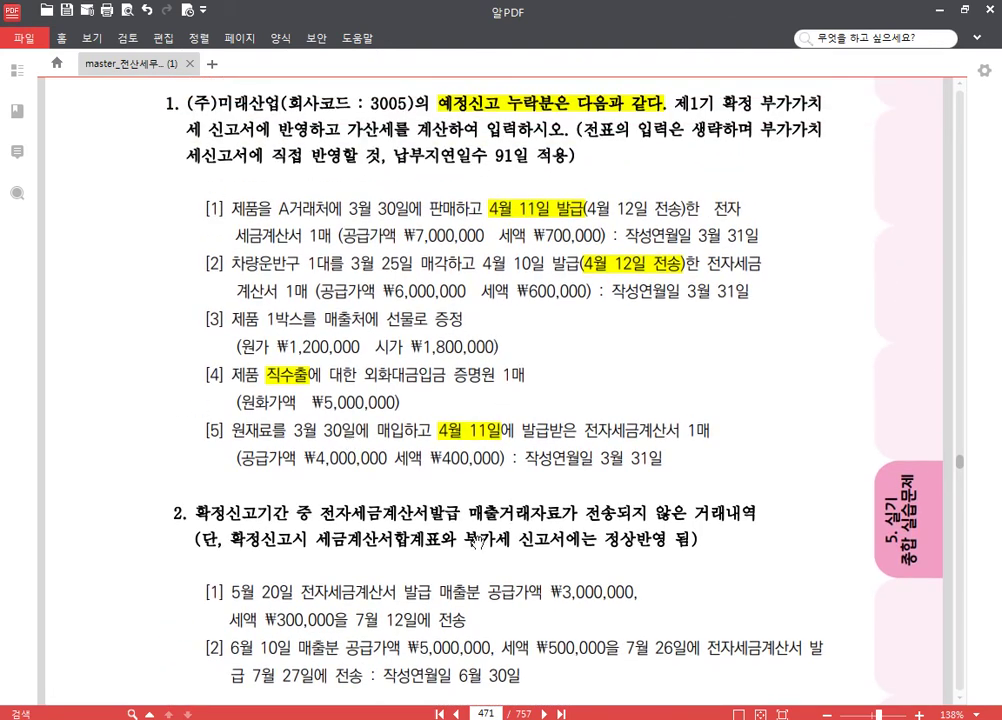
key(alt+Tab)
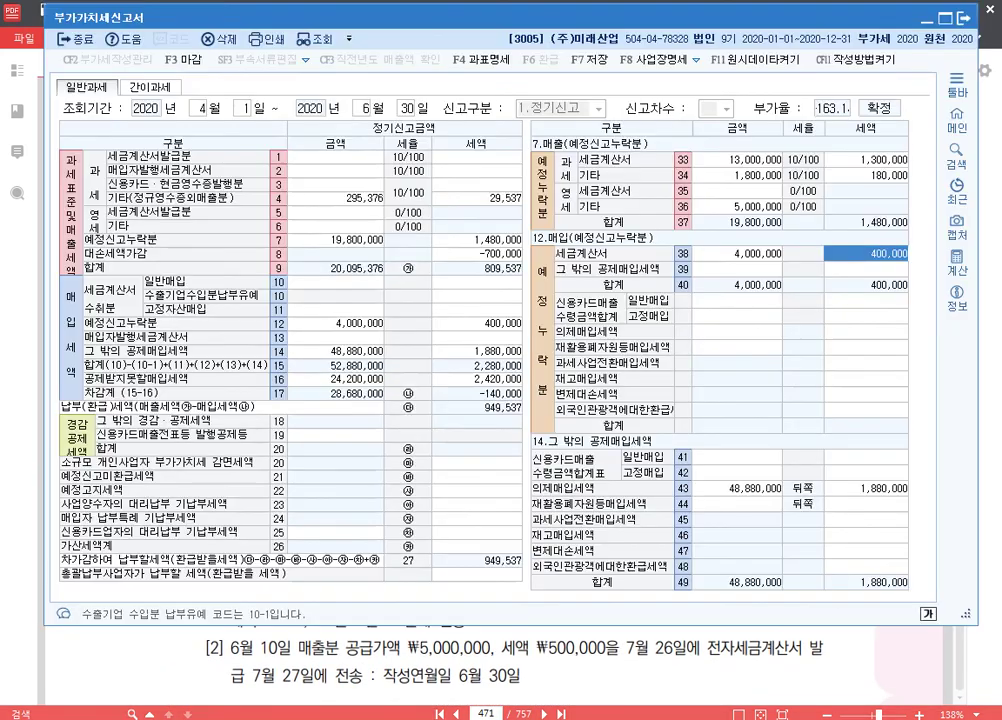
click(858, 318)
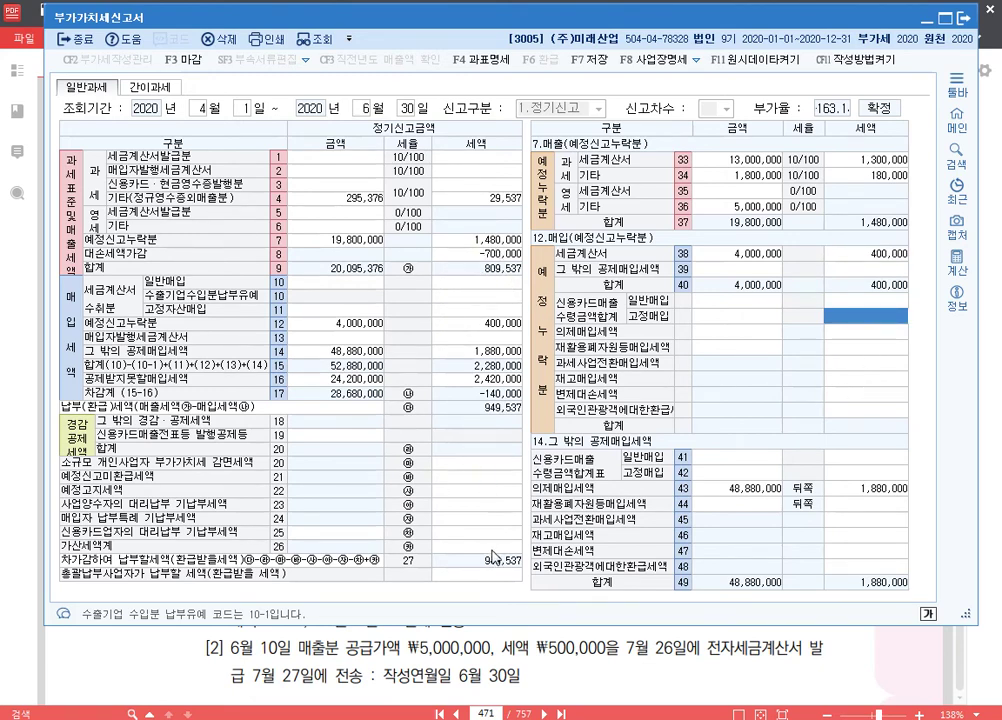
click(360, 339)
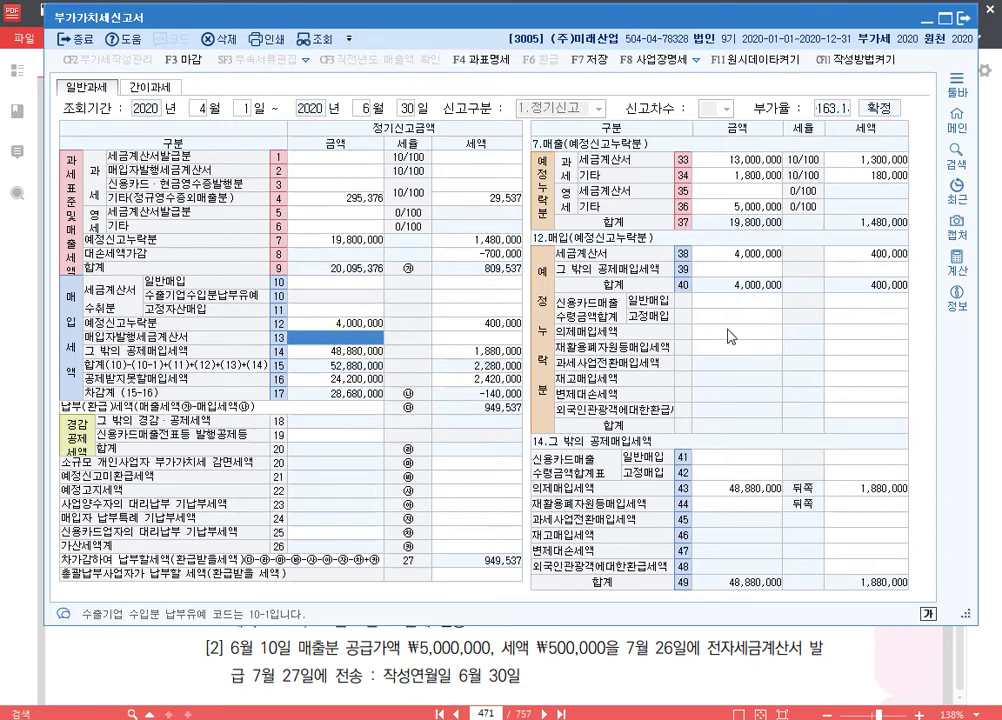
key(ctrl+F12)
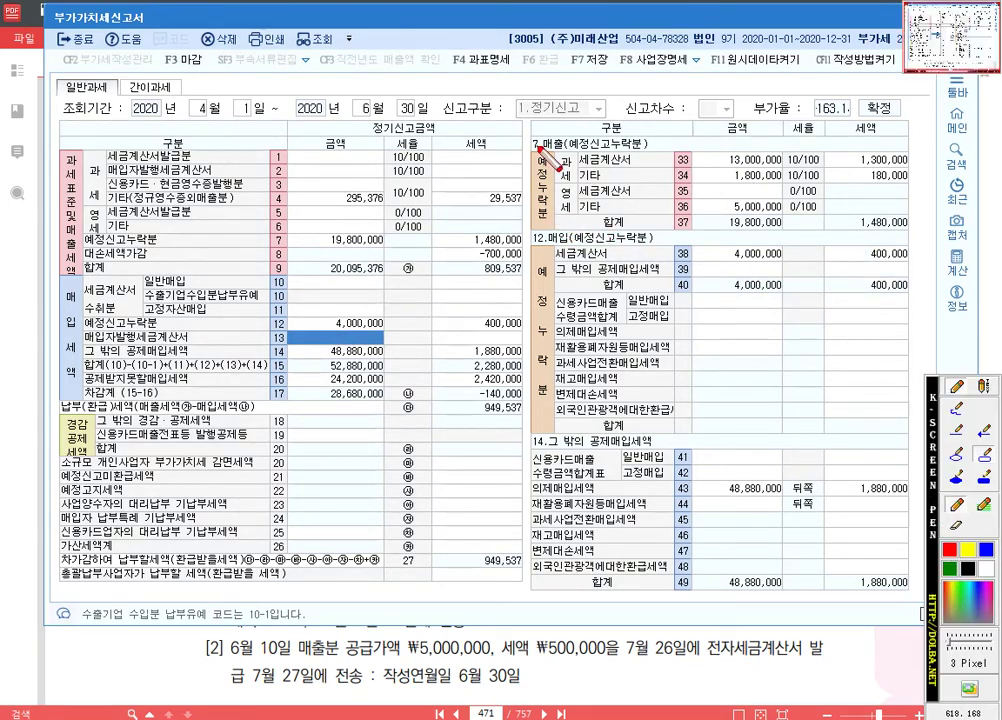
mouse_move(531, 136)
mouse_down()
mouse_move(655, 140)
mouse_move(667, 155)
mouse_up()
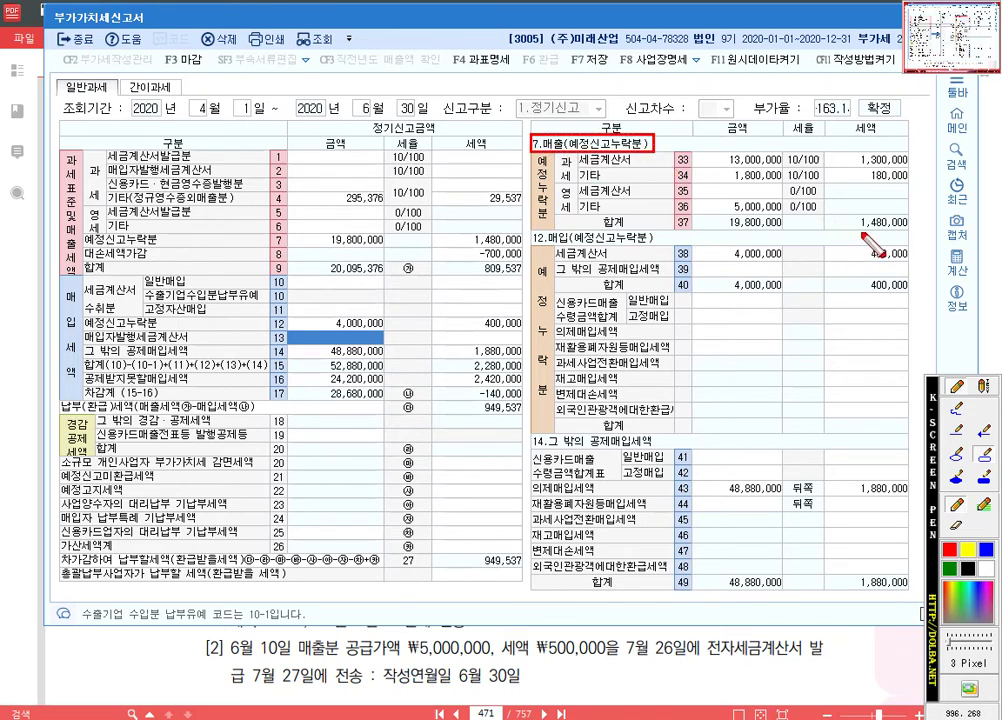
mouse_move(823, 212)
mouse_down()
mouse_move(857, 236)
mouse_move(912, 236)
mouse_up()
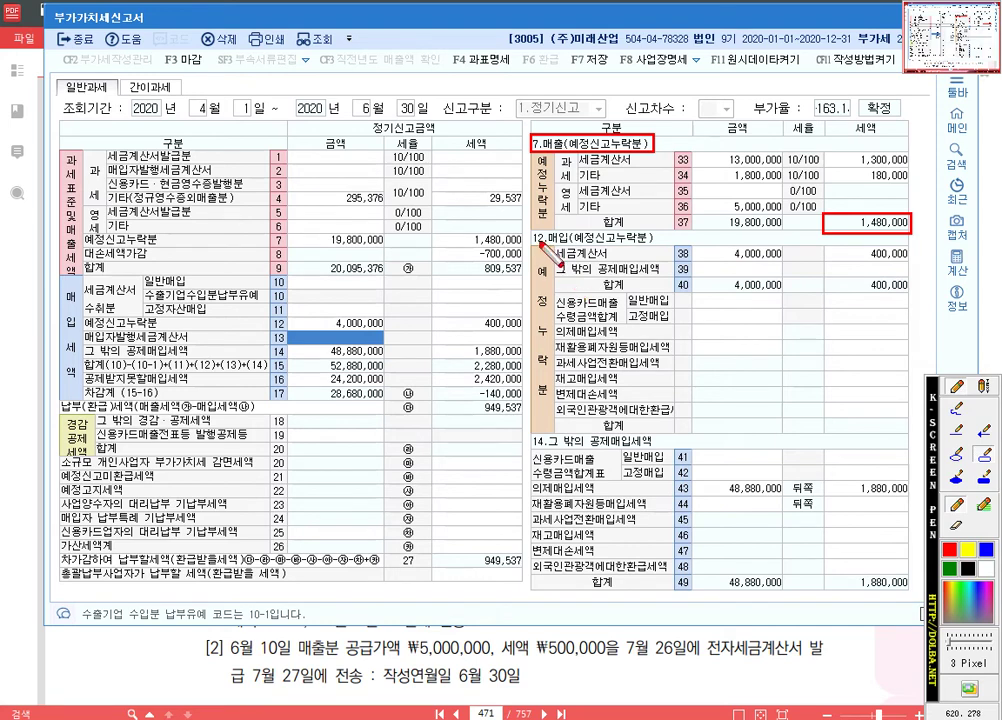
drag(530, 228, 664, 246)
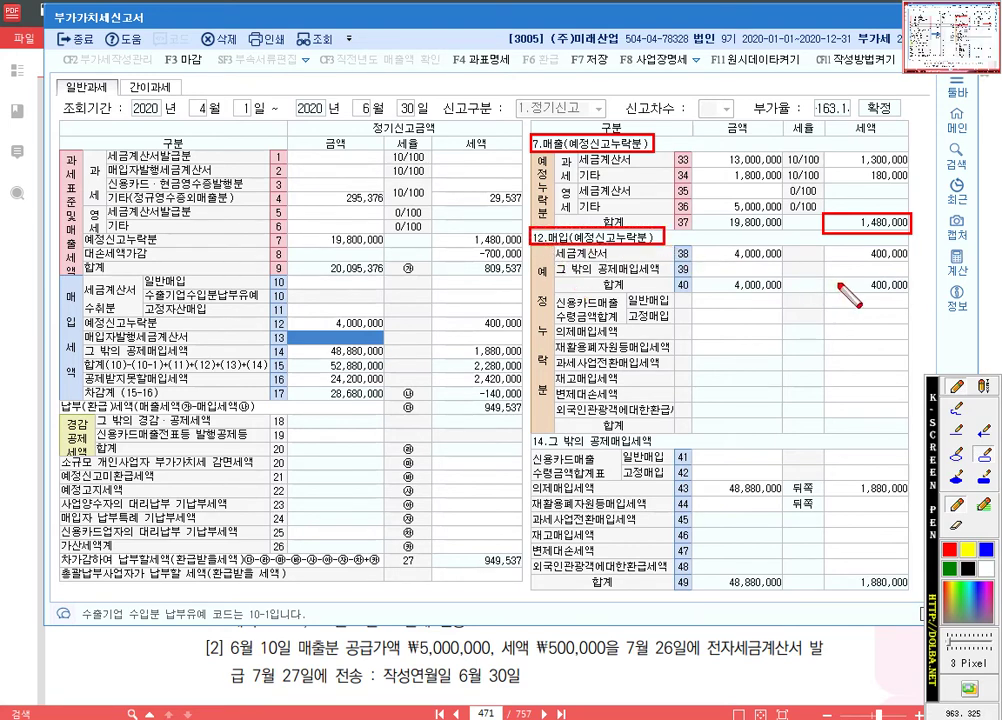
drag(826, 278, 912, 297)
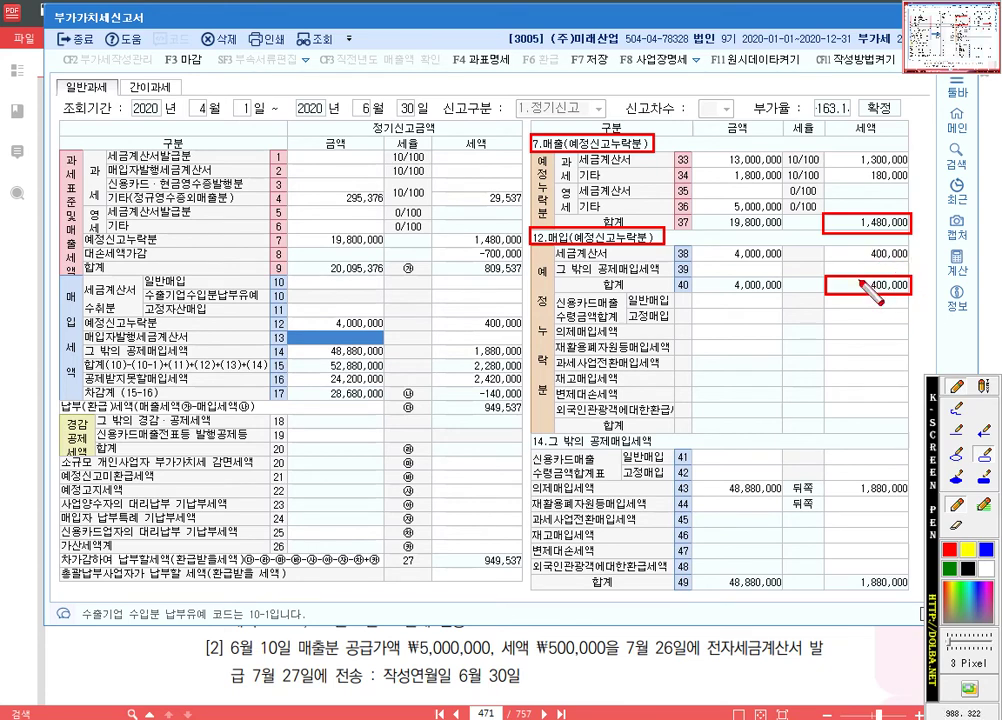
key(Escape)
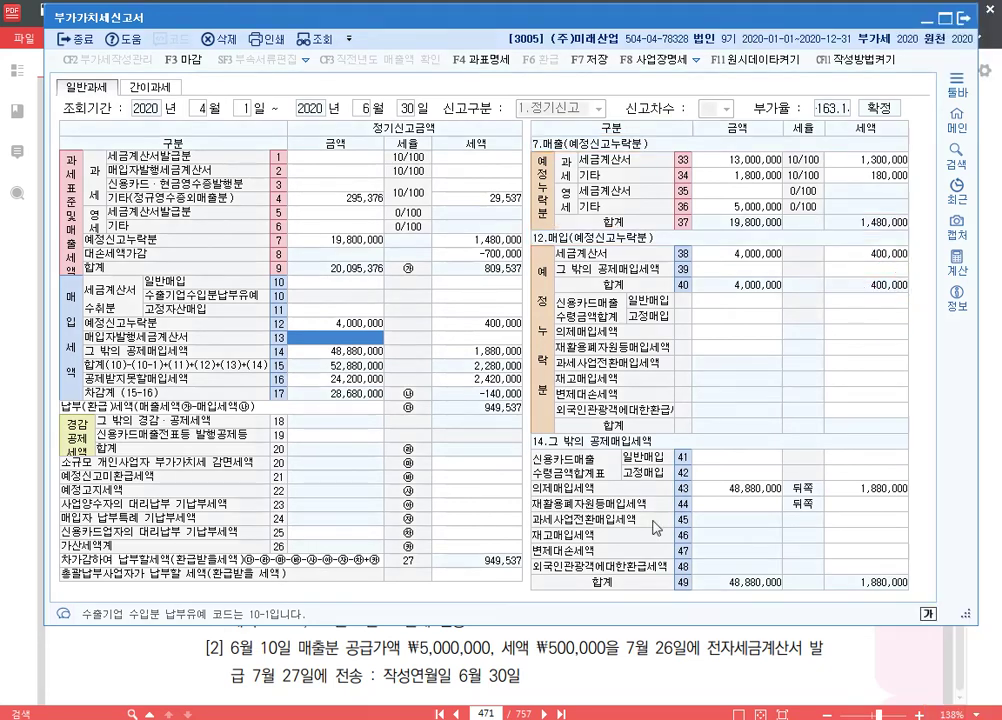
Open the 가산세명세 details and enter 1,080,000 as the 과소·초과환급(일반) amount in row 71
click(496, 548)
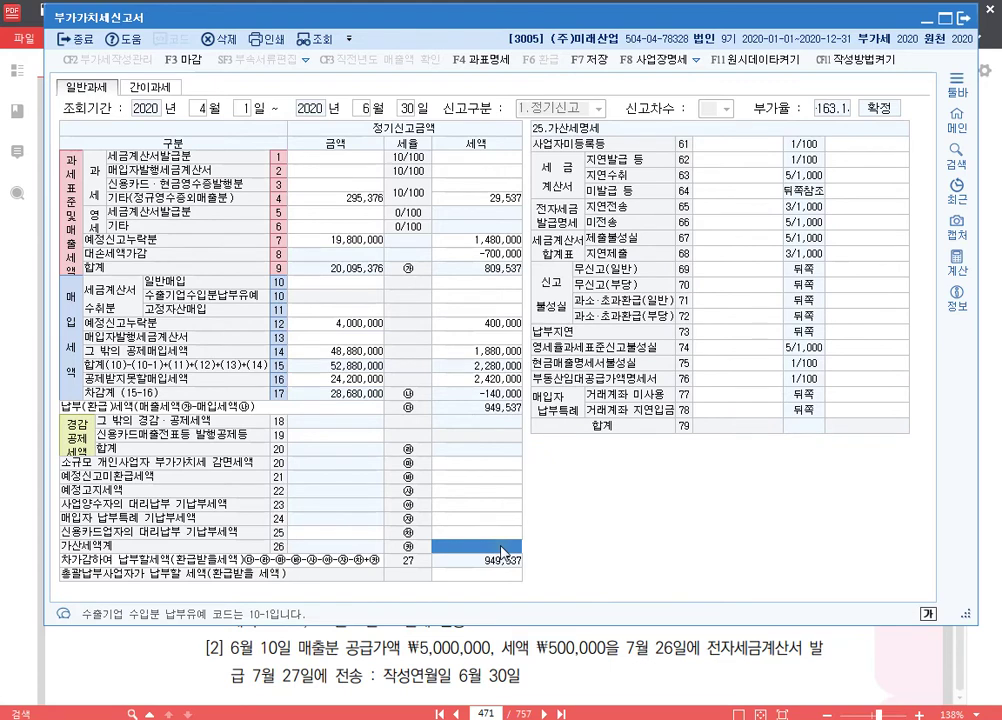
click(753, 299)
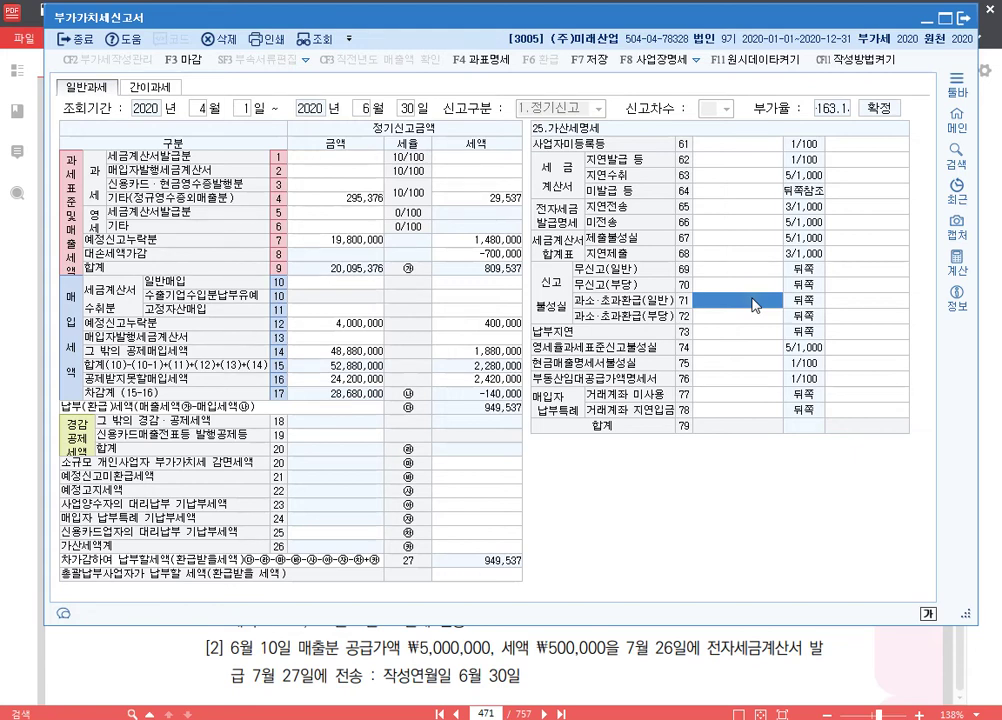
text(1000000)
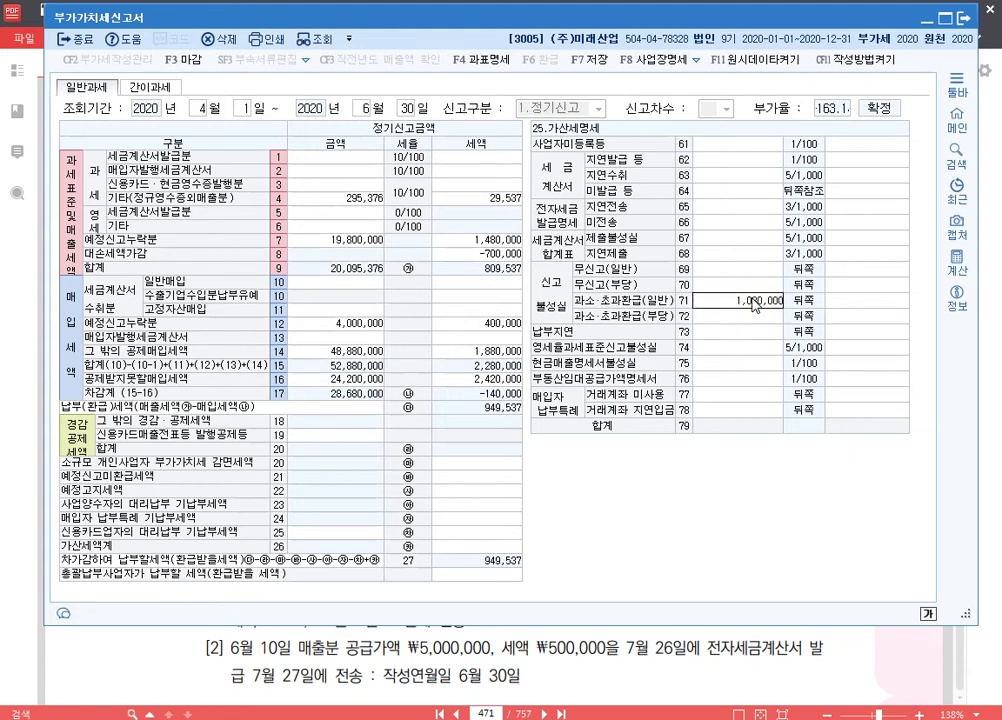
key(Return)
Open the built-in calculator, move it off the penalty table and set its decimal handling to 2자리
click(957, 262)
drag(489, 114, 321, 59)
click(368, 335)
click(352, 378)
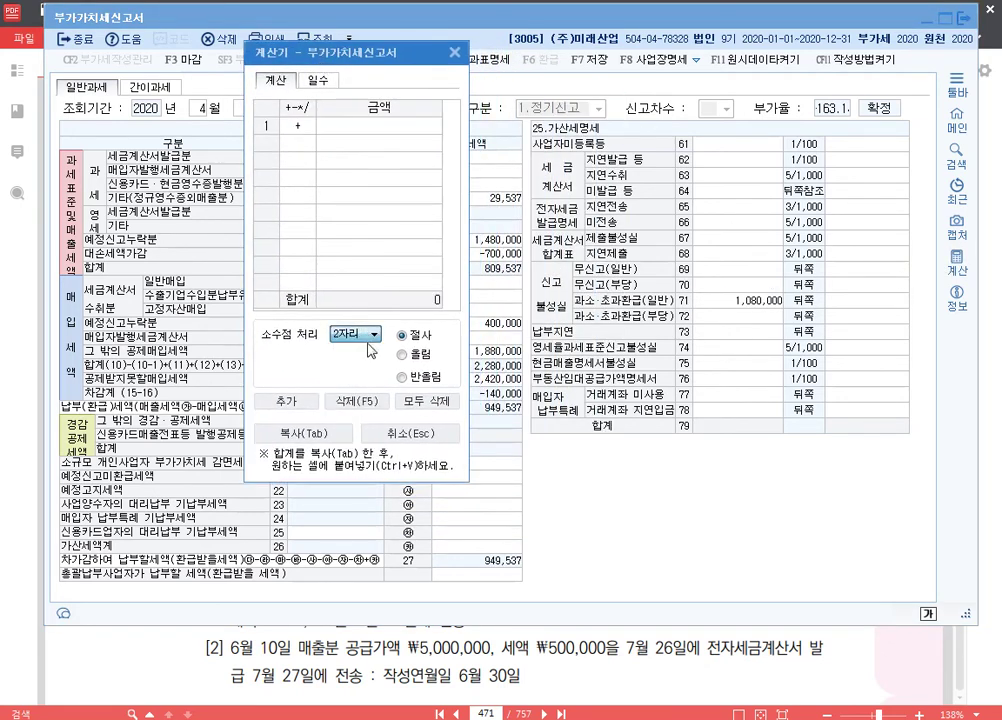
Calculate the under-reporting penalty as 1,080,000 × 0.1 × 0.25 in the calculator
click(408, 130)
text(1080000)
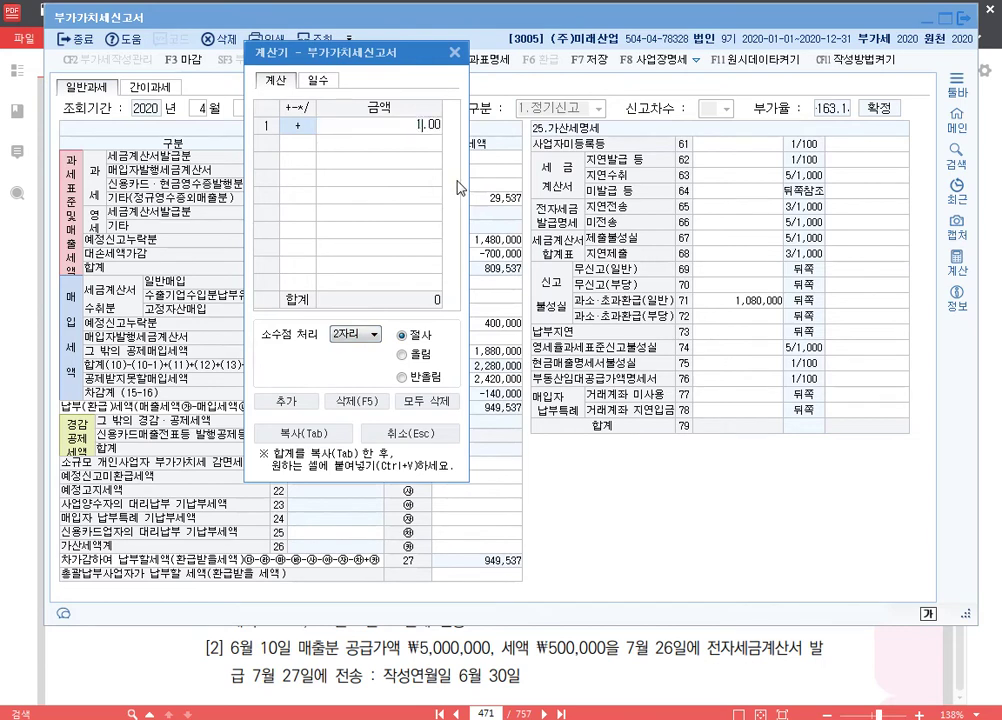
key(Return)
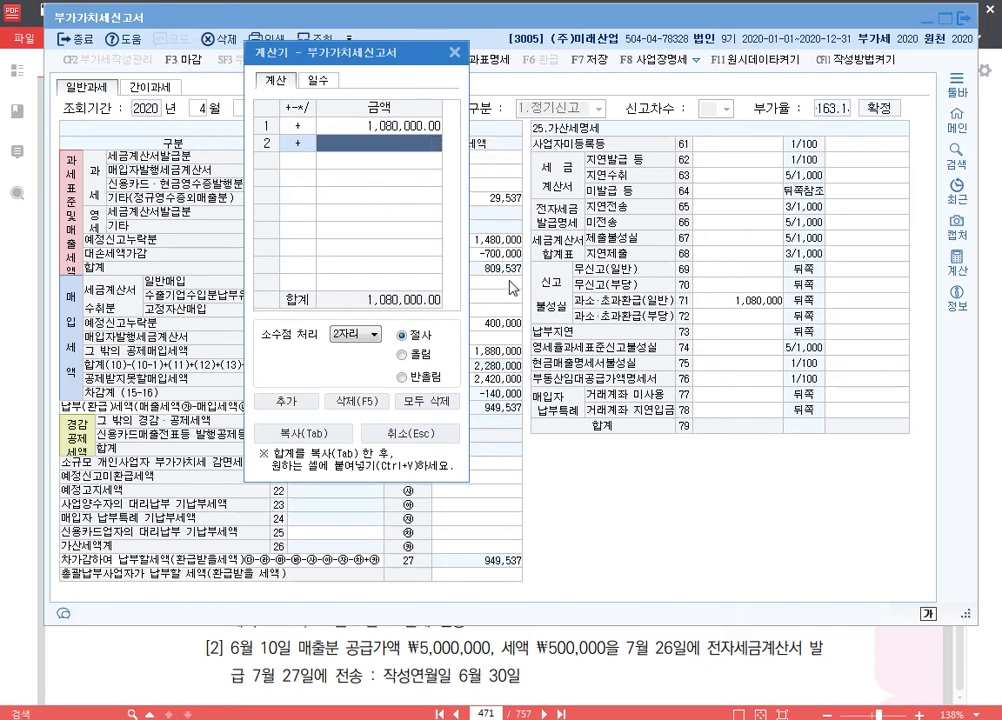
key(asterisk)
text(0.1)
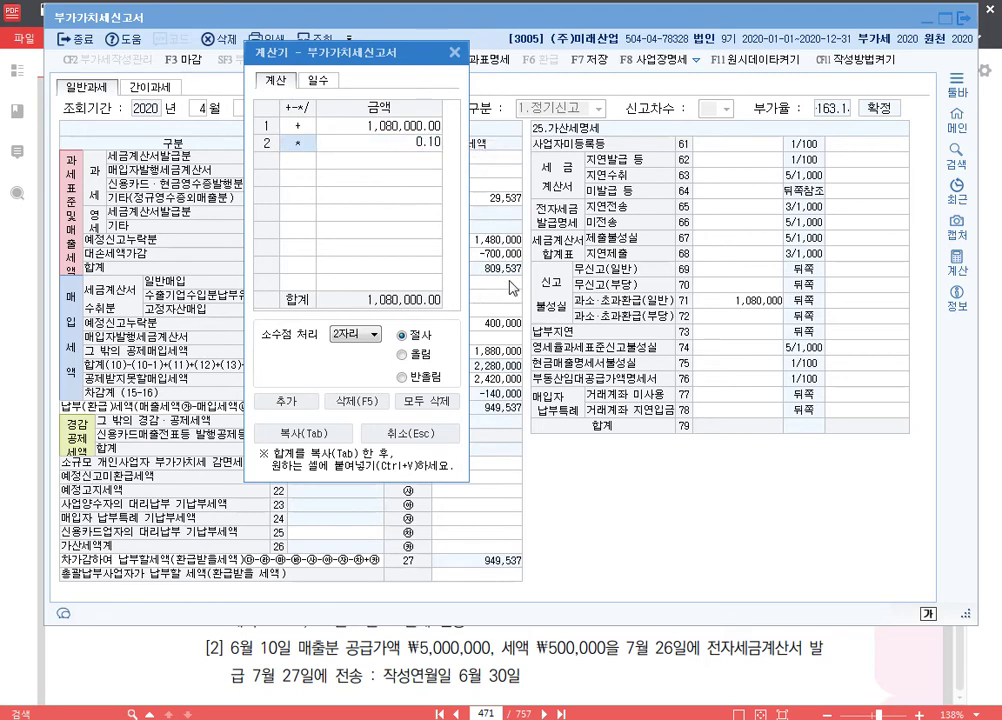
key(Return)
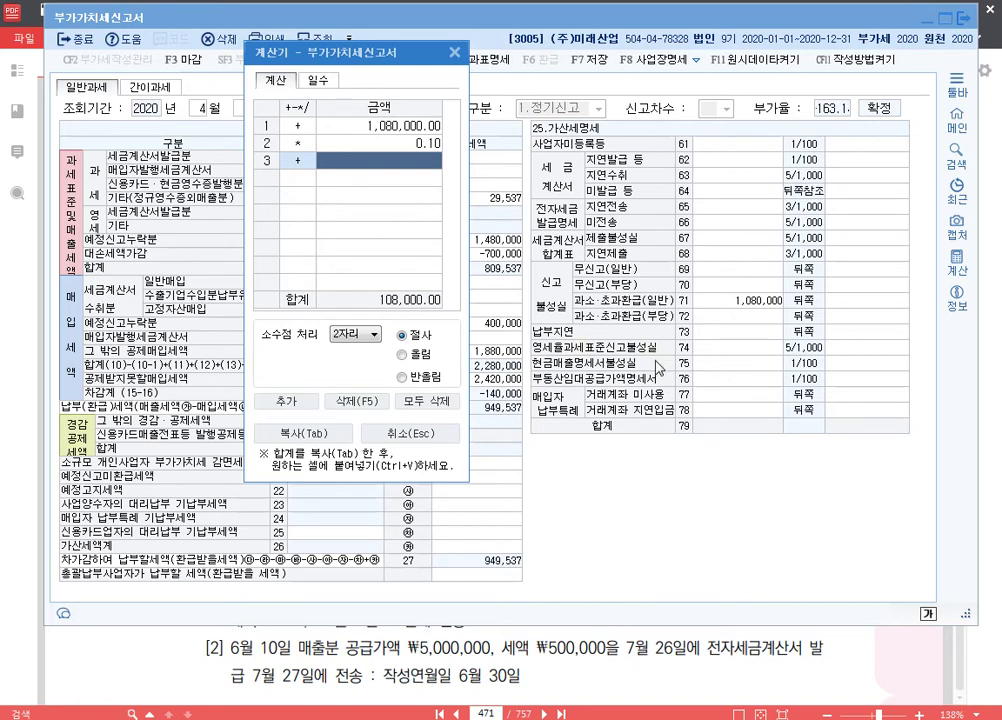
text(*0.25)
key(Return)
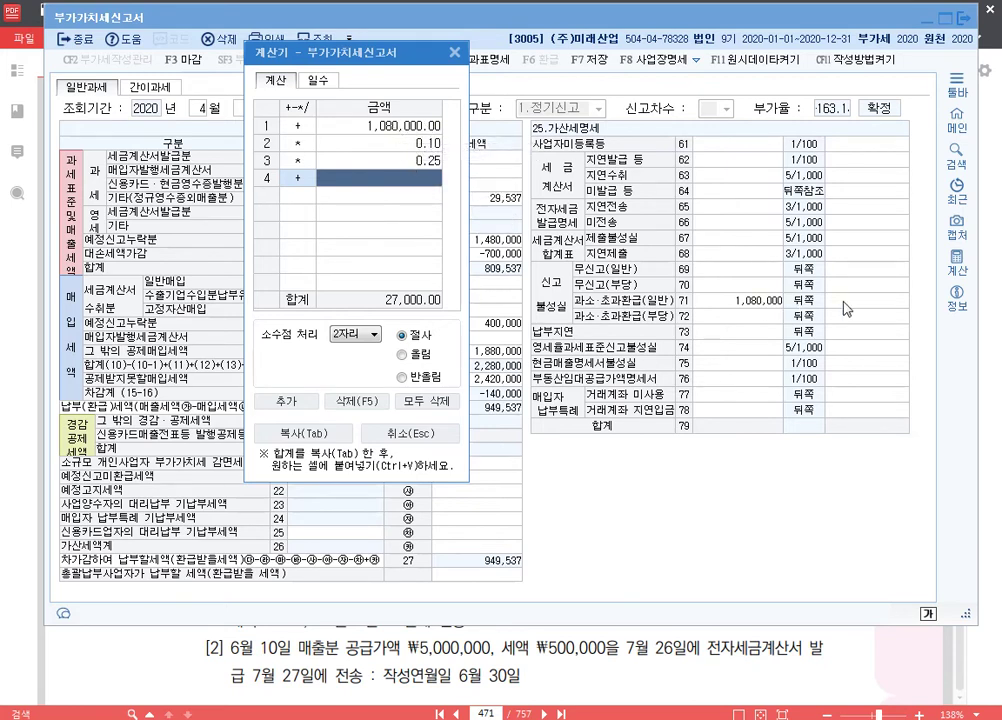
Enter 27,000 as the 과소·초과환급(일반) penalty tax in row 71 and close the calculator
click(789, 301)
click(415, 163)
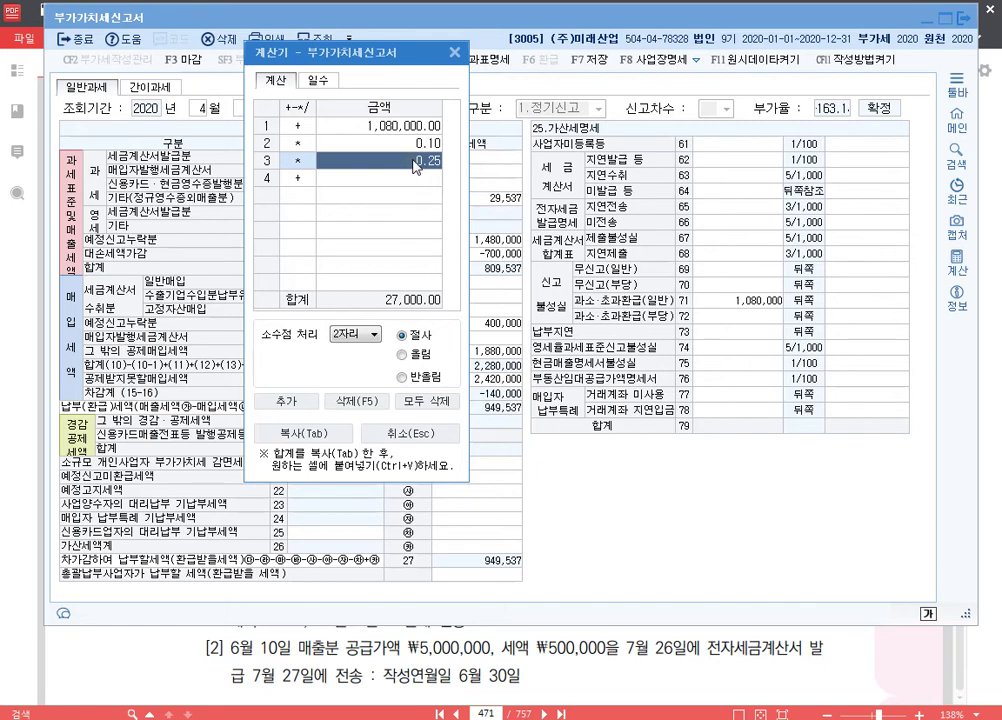
click(407, 305)
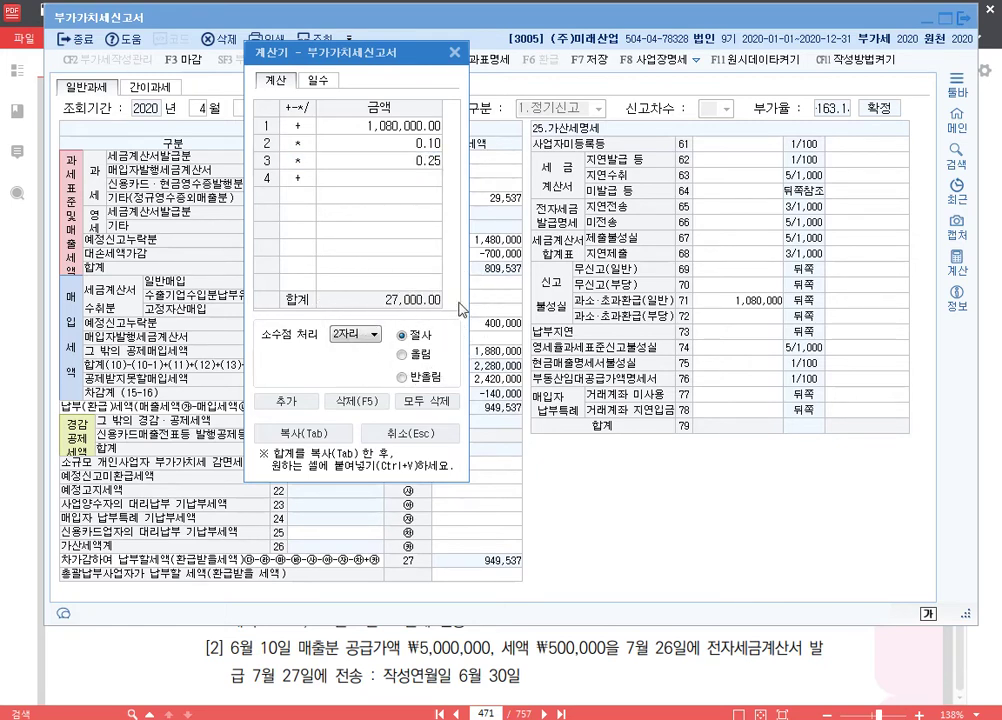
click(830, 300)
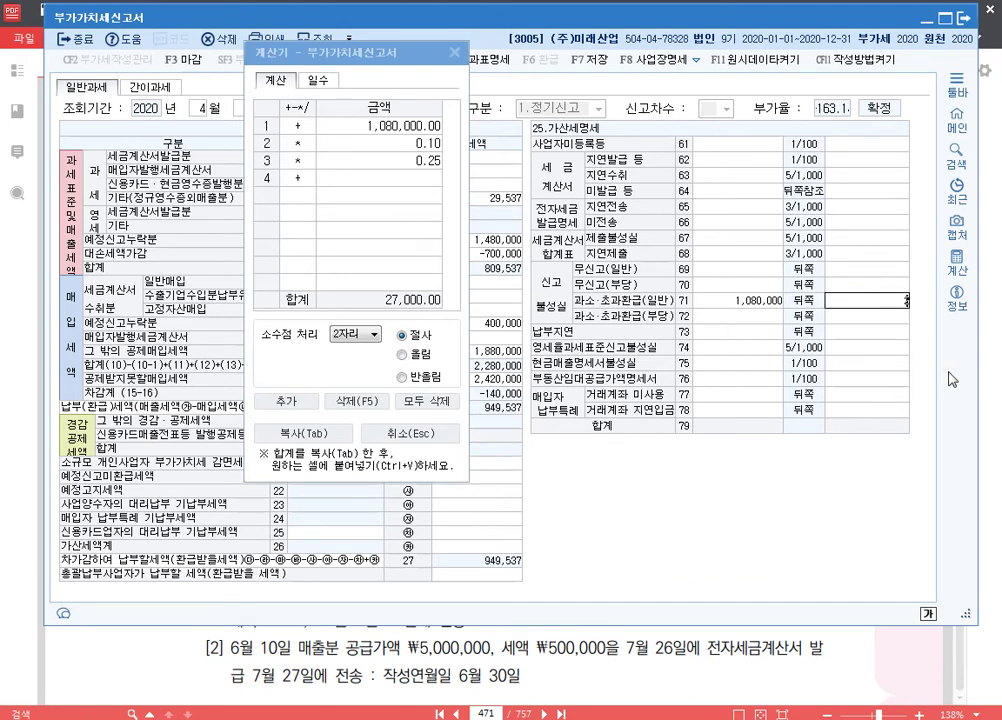
text(27,000)
key(Return)
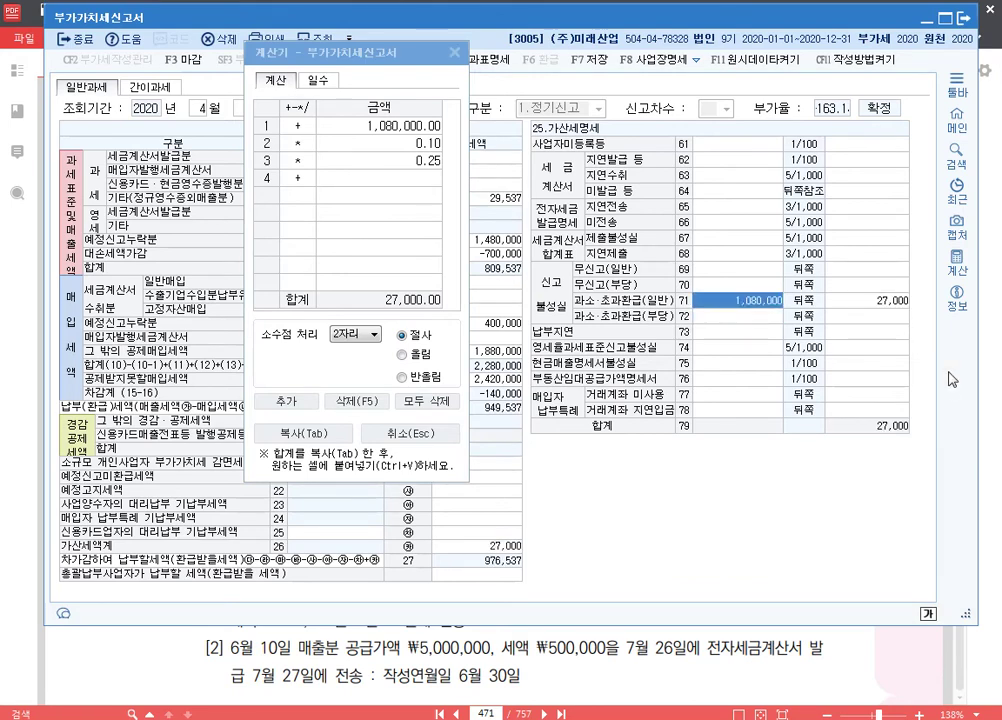
key(Right)
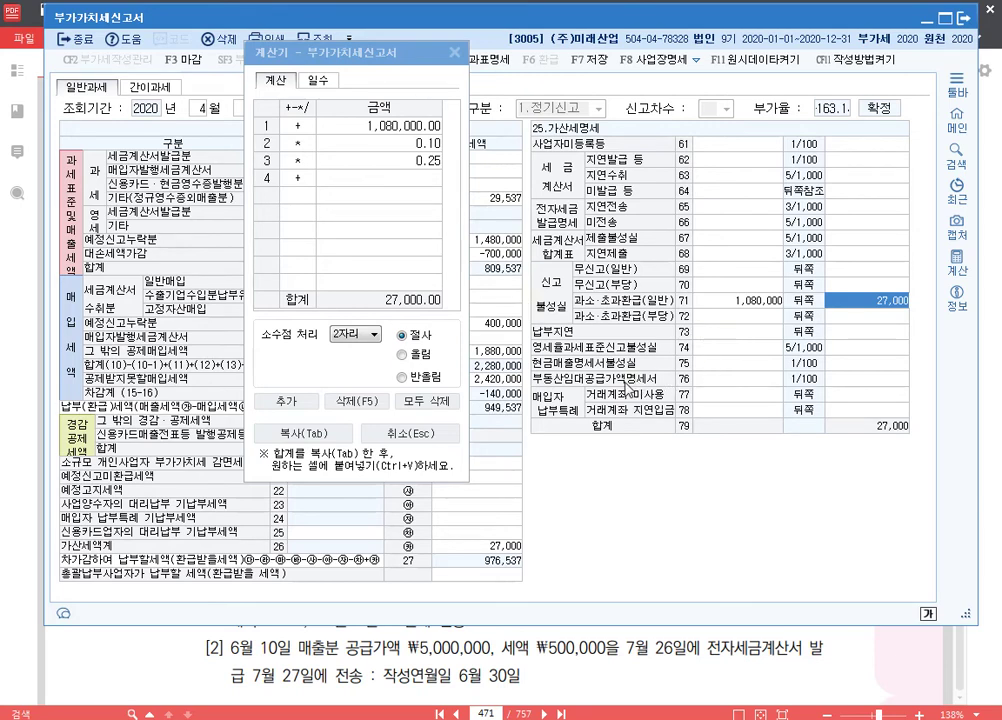
click(455, 53)
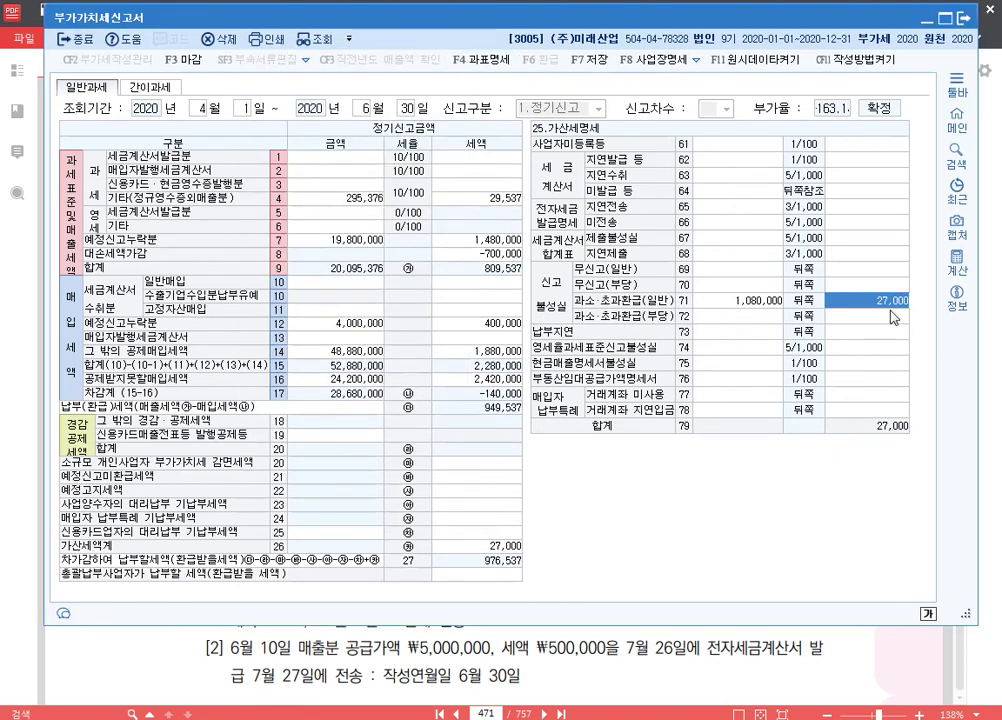
Enter 1,080,000 as the 납부지연 amount in row 73 of the 가산세명세
key(Return)
click(747, 298)
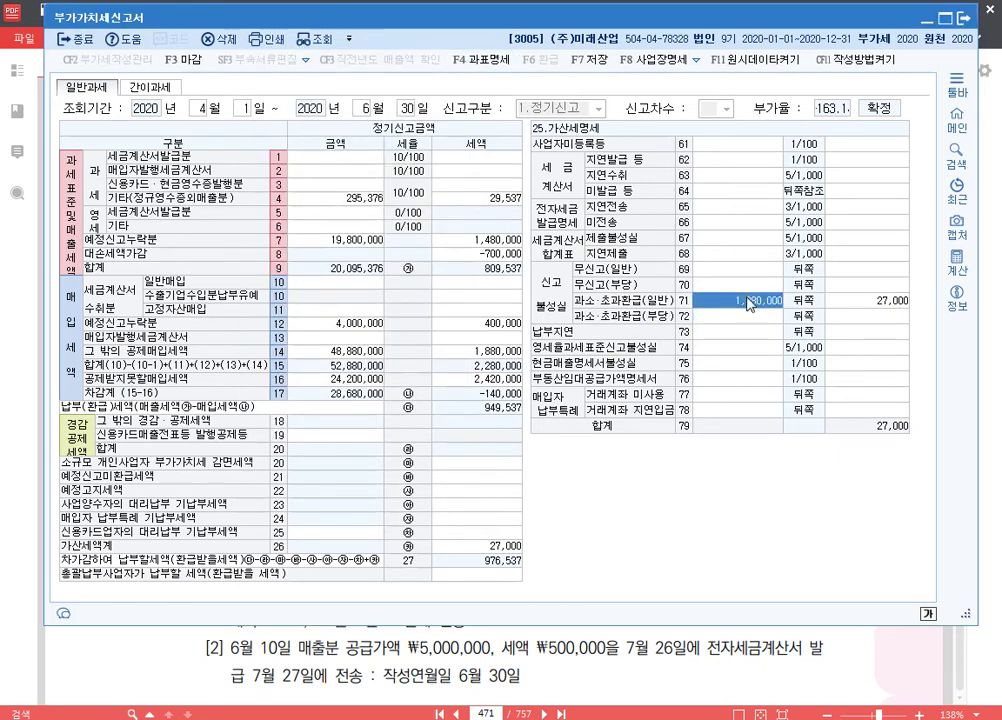
key(Return)
key(Return)
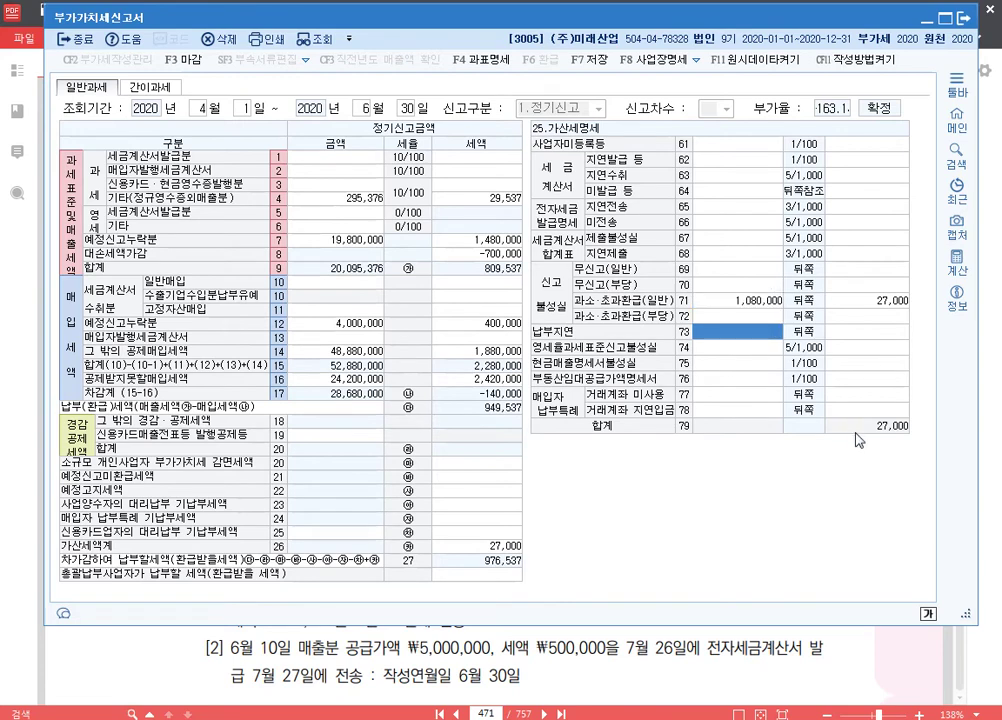
text(1080000)
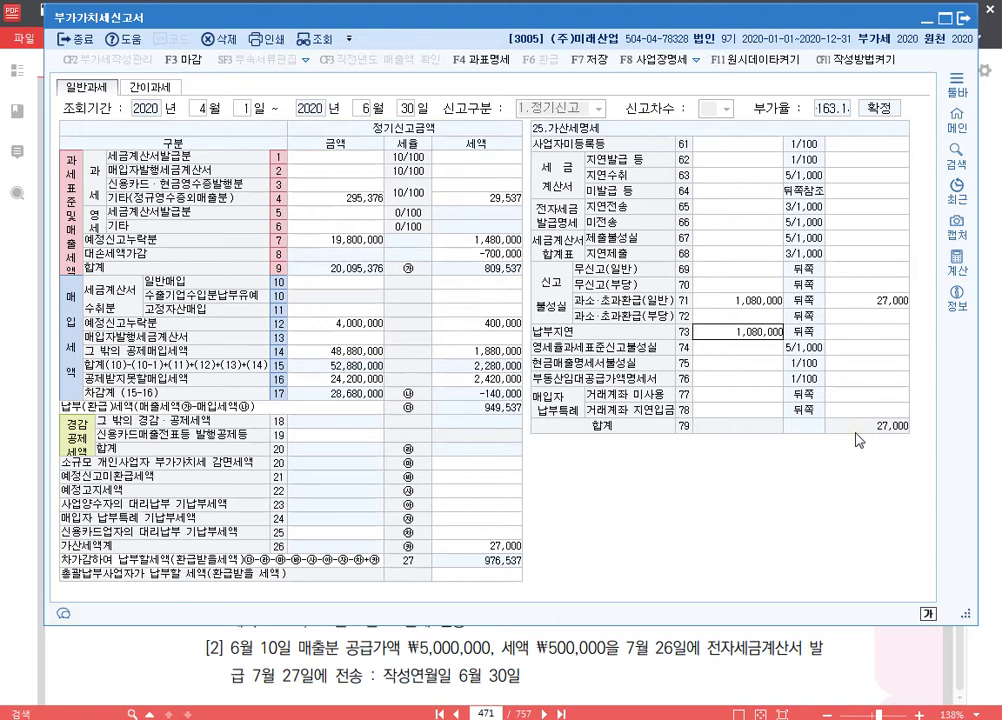
key(Return)
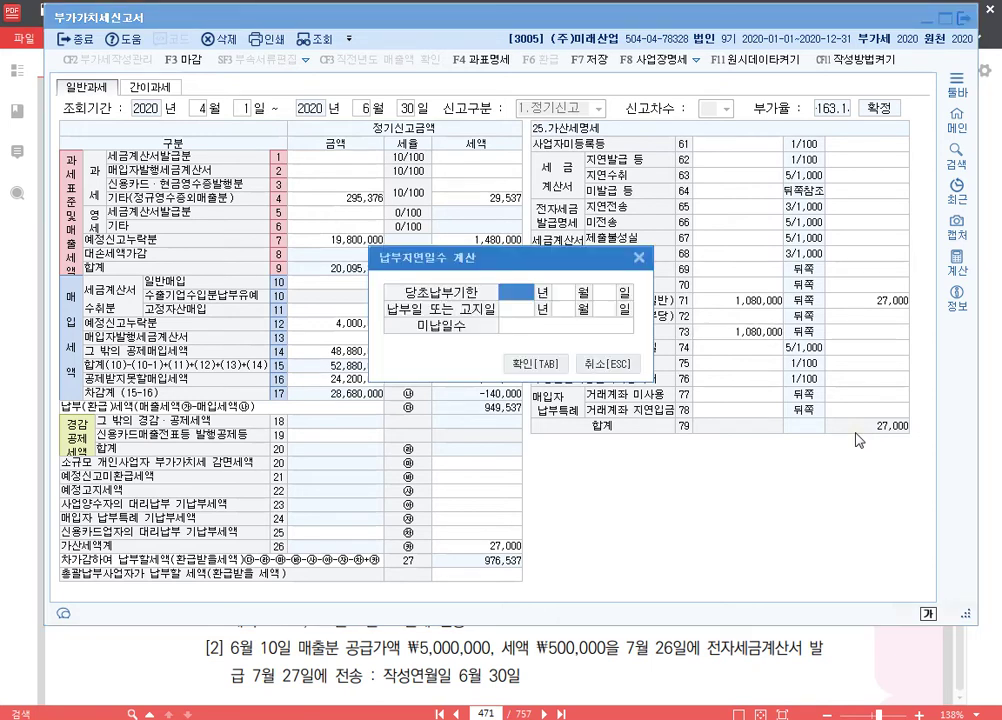
In 납부지연일수 계산, set the original due date to 2020-04-25 and the payment date to 2020-07-25, and apply the day count
drag(562, 261, 566, 182)
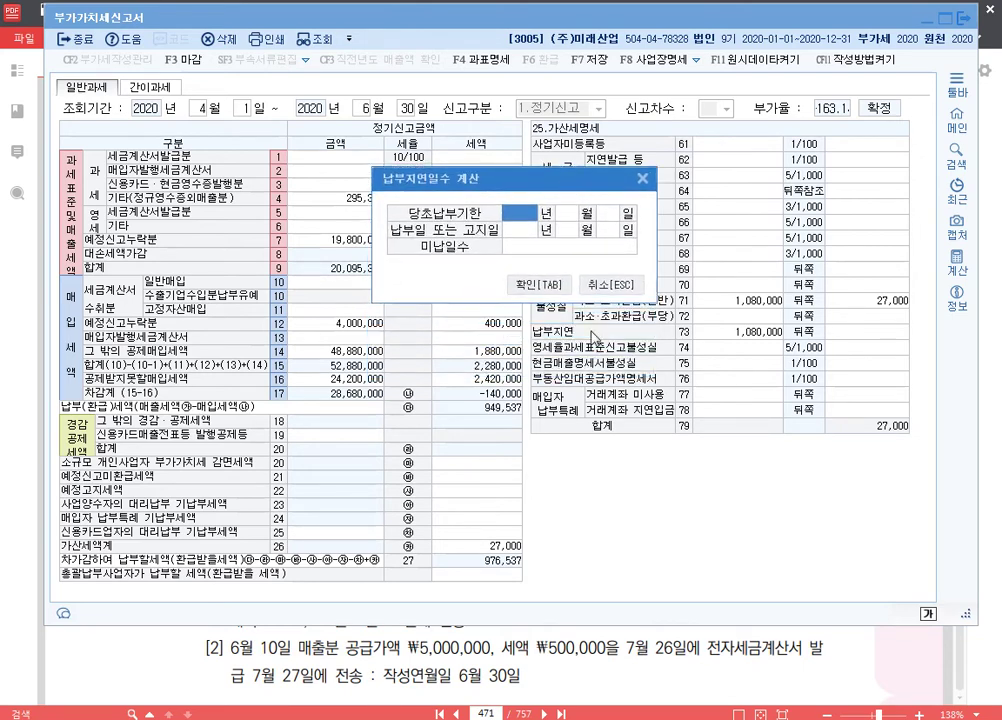
text(2020)
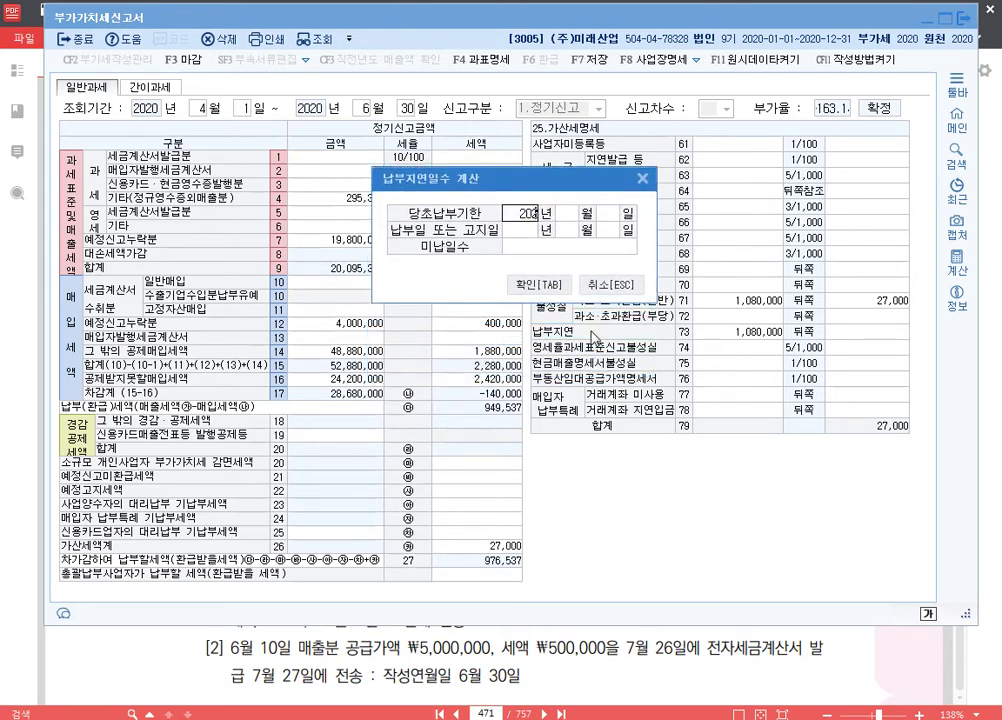
text(0425)
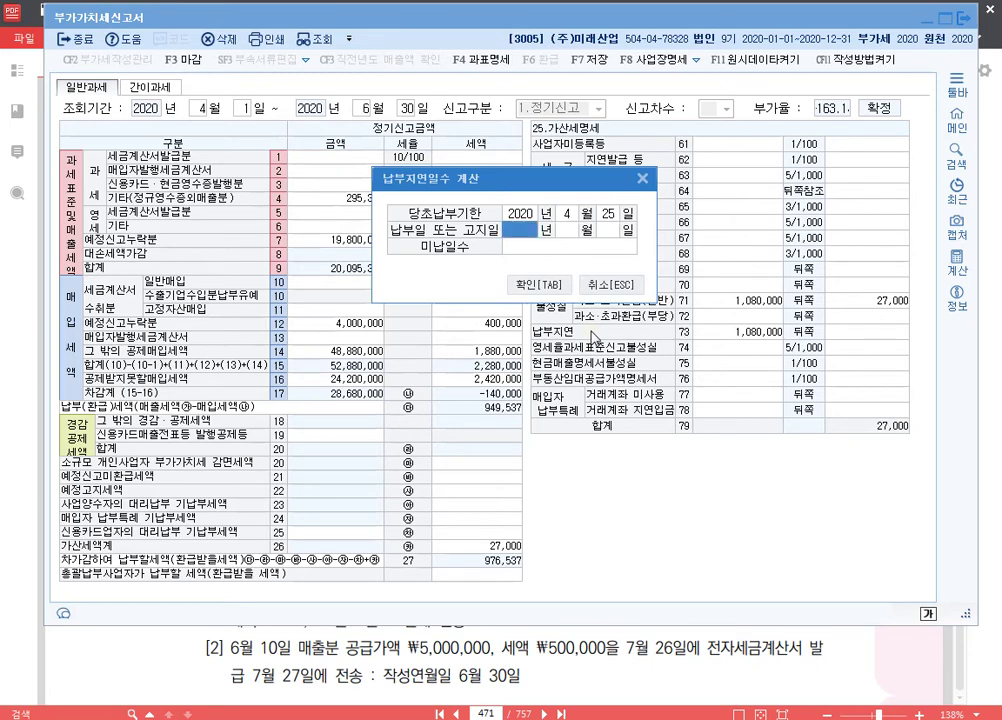
text(20207)
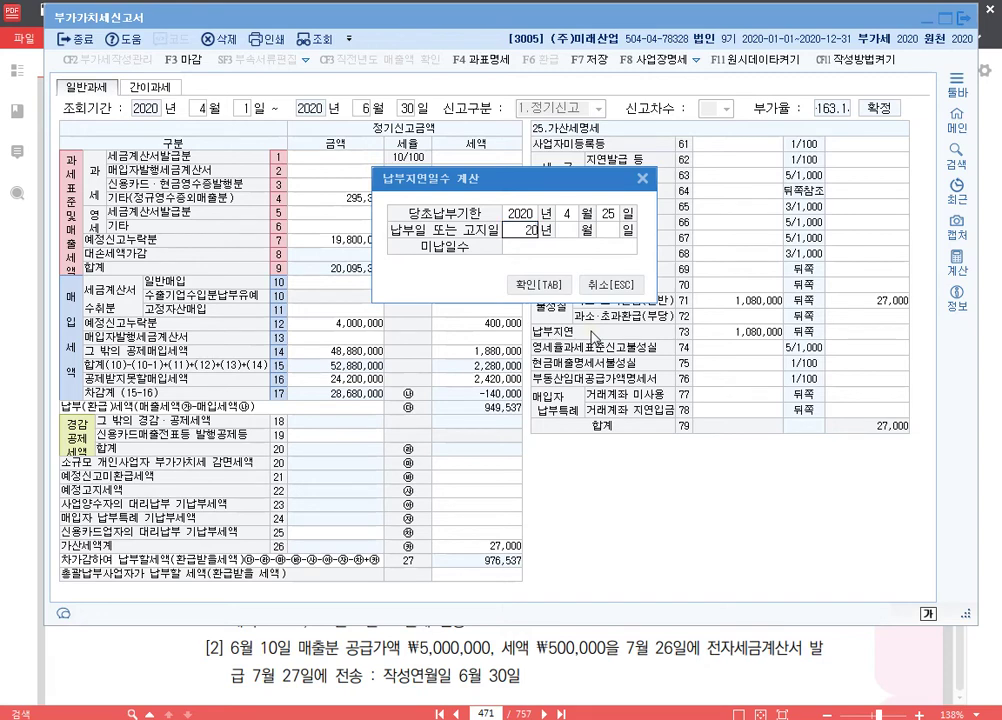
text(25)
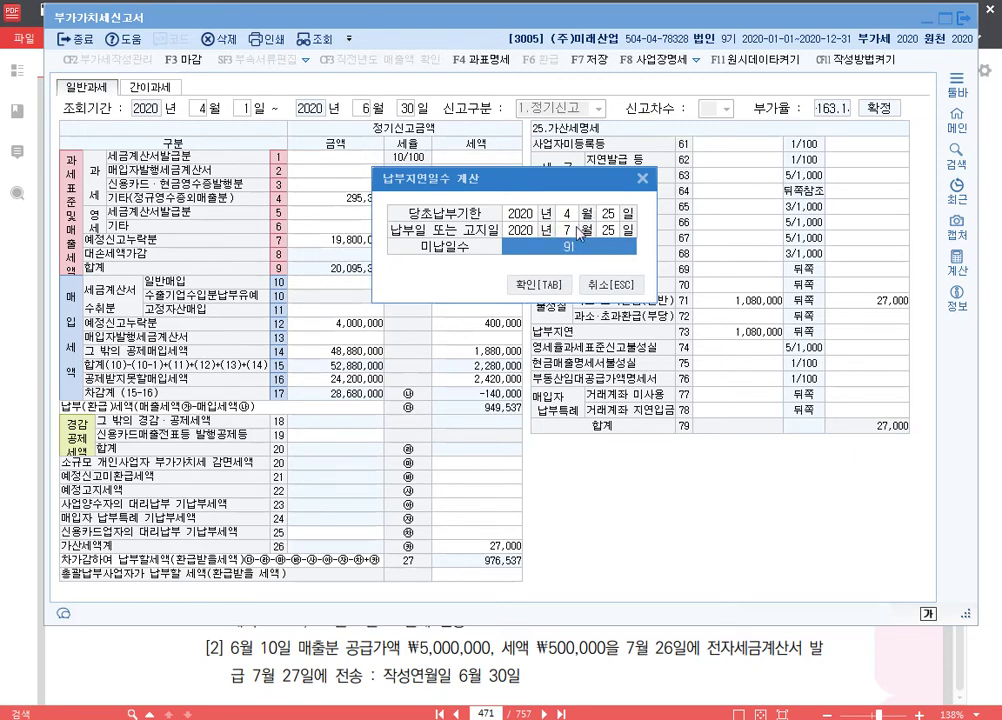
click(541, 287)
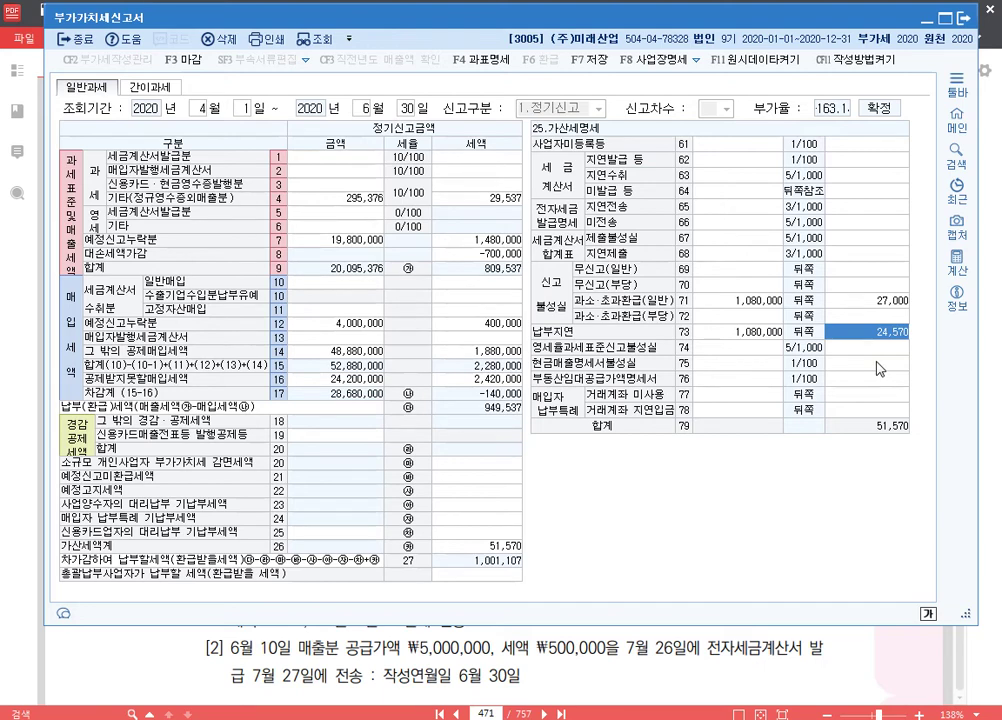
Enter 5,000,000 as the 영세율과세표준신고불성실 amount in row 74
key(Return)
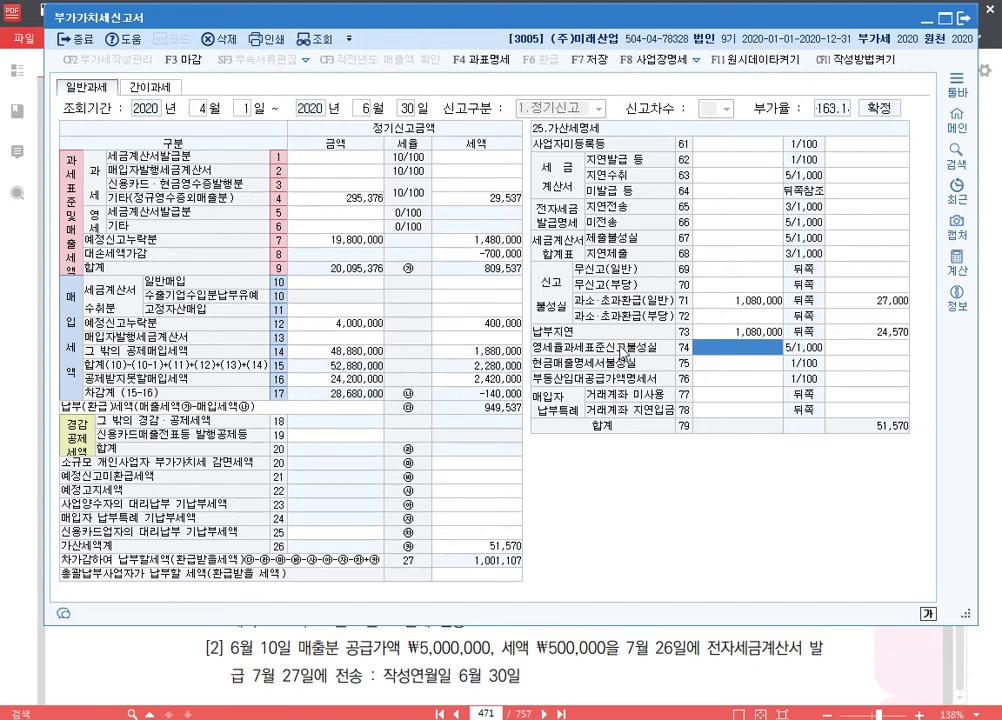
text(5000000)
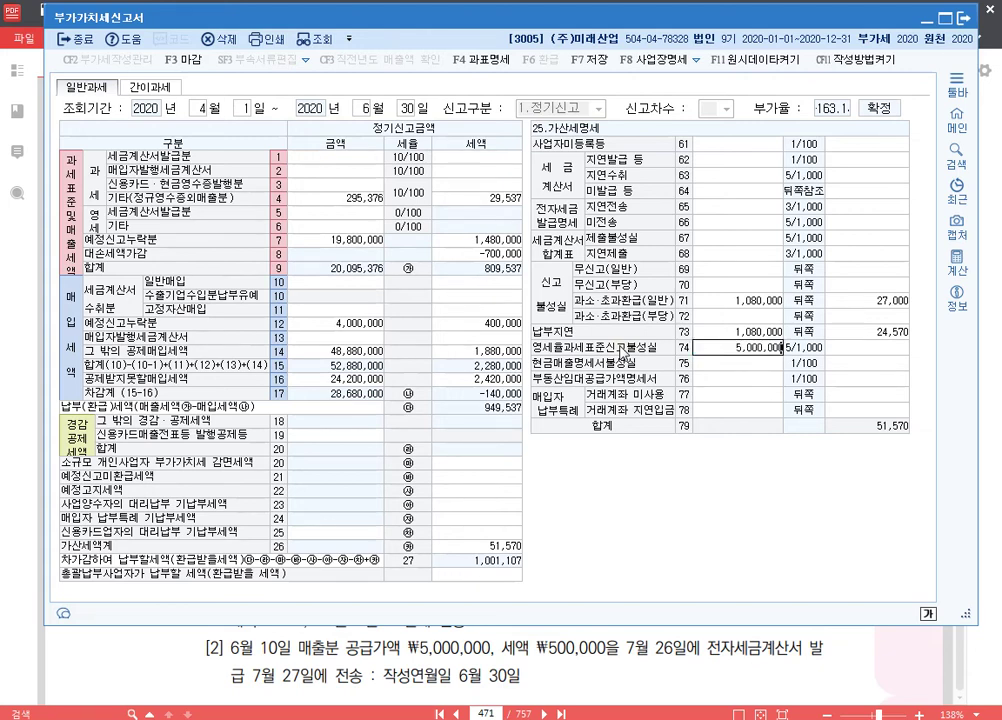
key(Return)
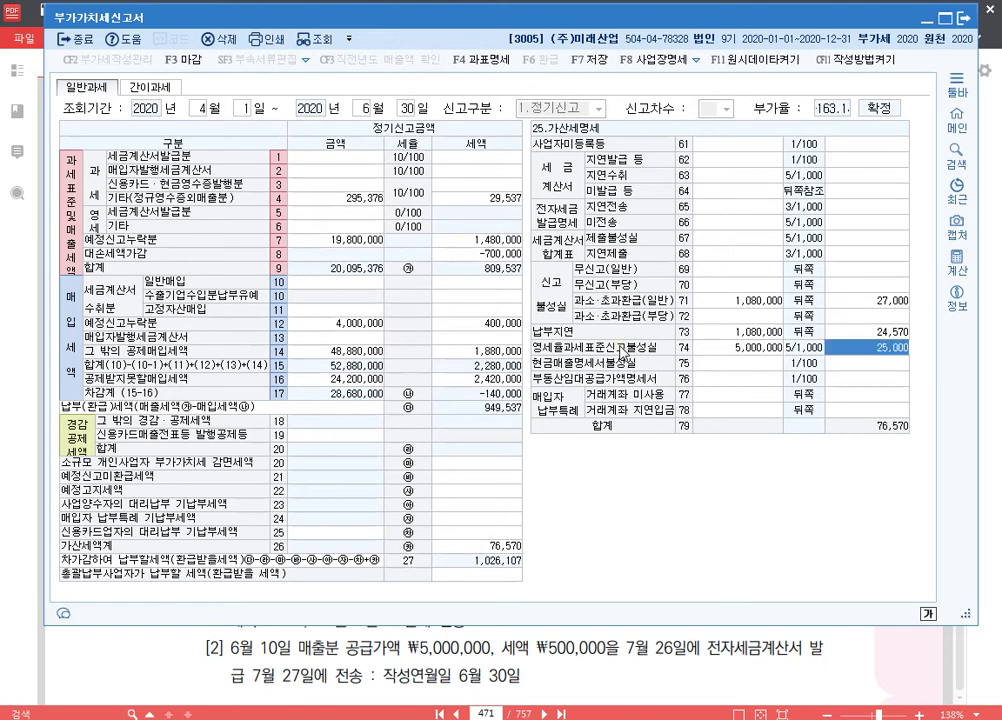
Reopen the built-in calculator and enter 25,000 as the first amount
click(959, 264)
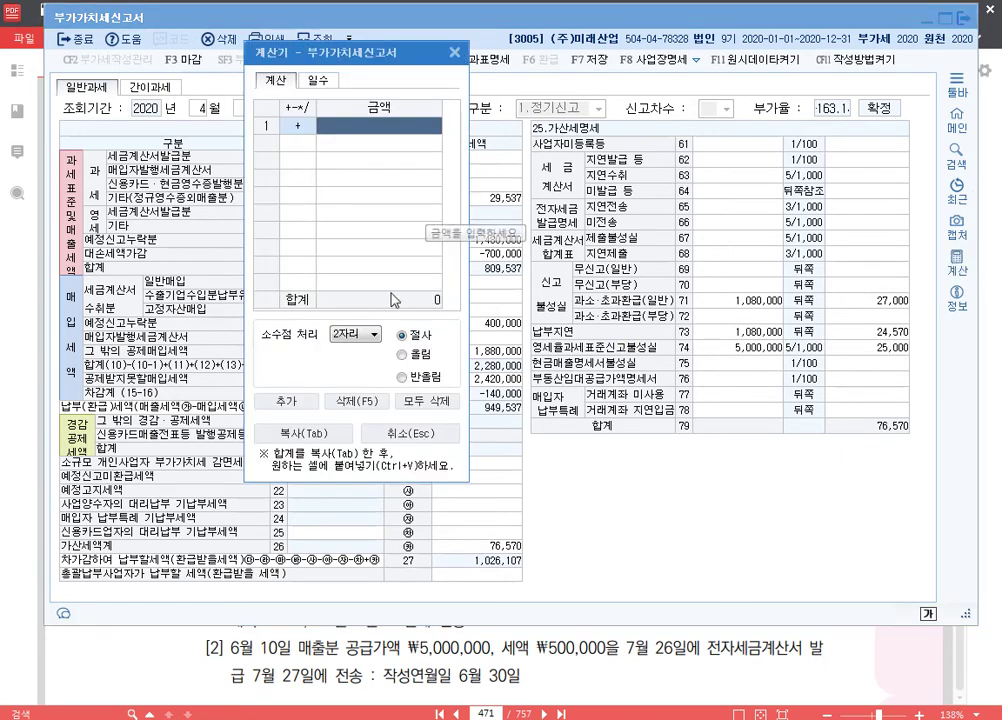
text(2500000.00)
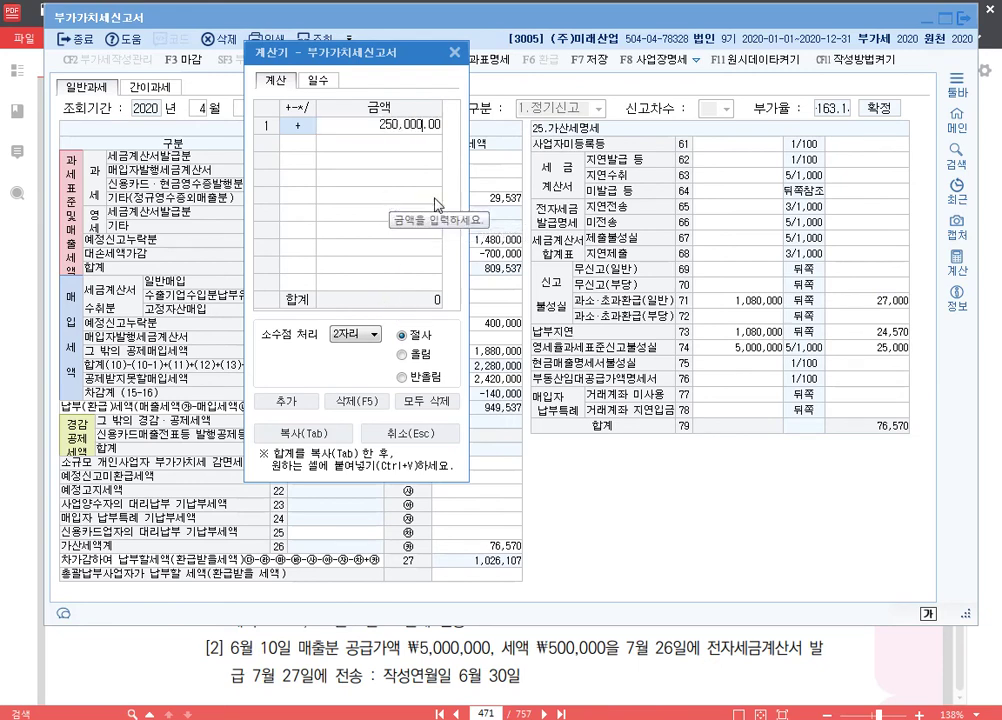
key(Return)
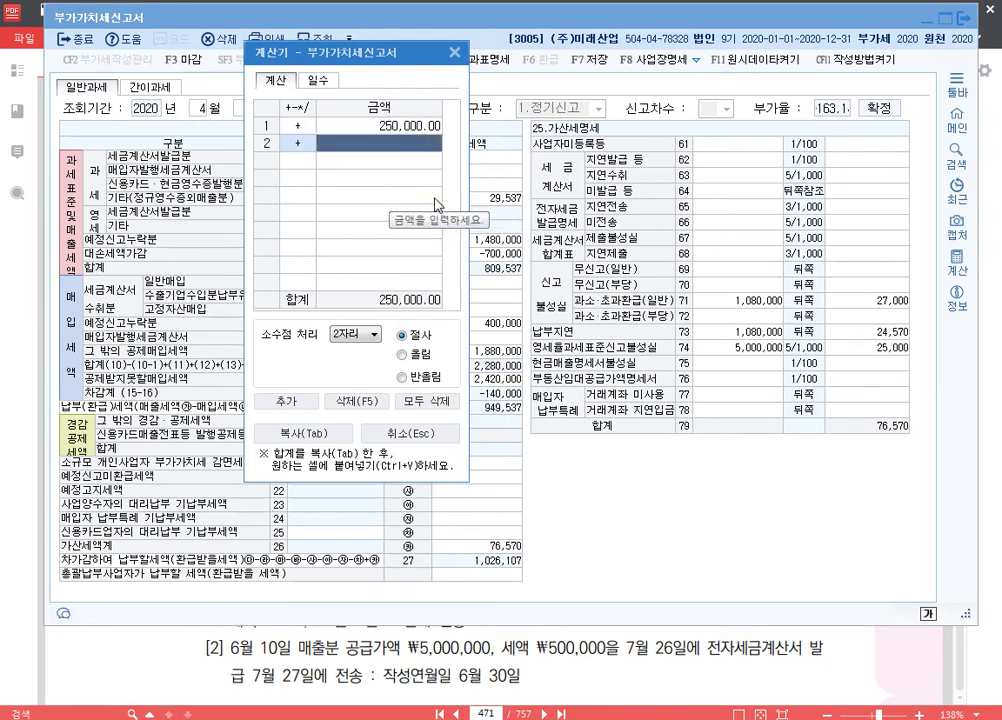
key(Up)
text(25000)
key(Return)
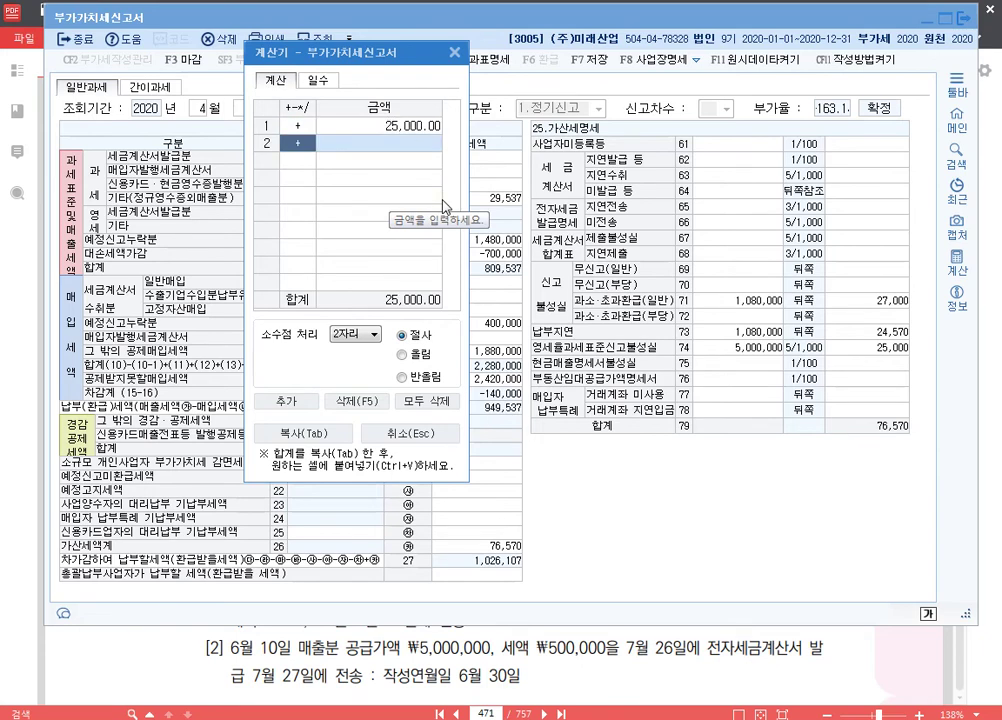
Multiply the 25,000 by 0.25 in the calculator to get the reduced zero-rate reporting penalty
click(893, 305)
click(893, 305)
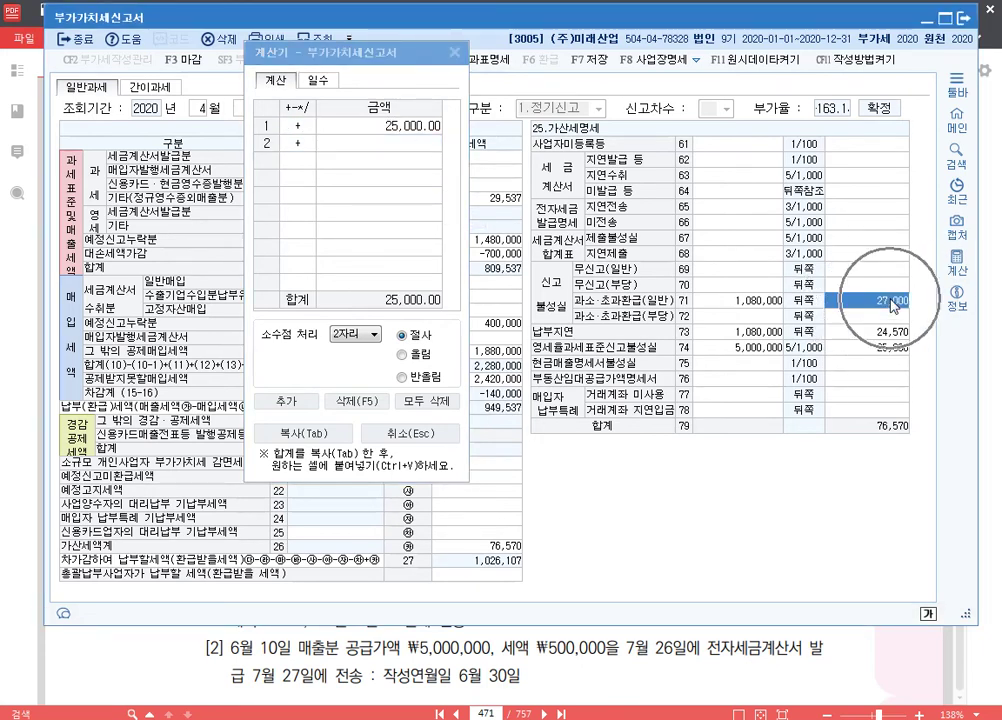
click(893, 305)
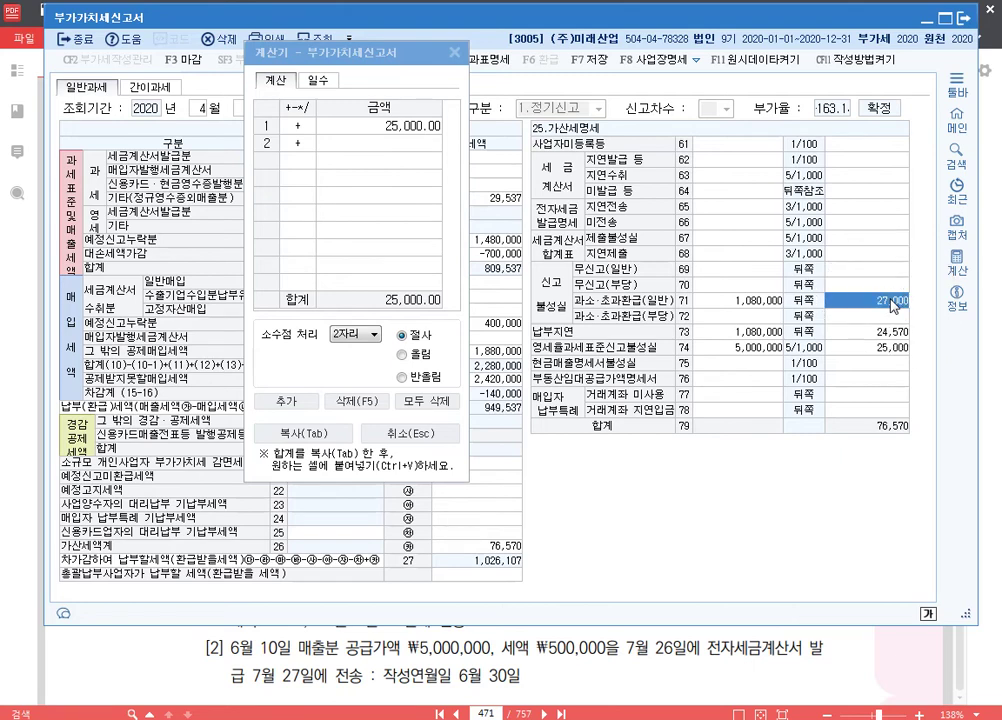
click(893, 305)
click(897, 349)
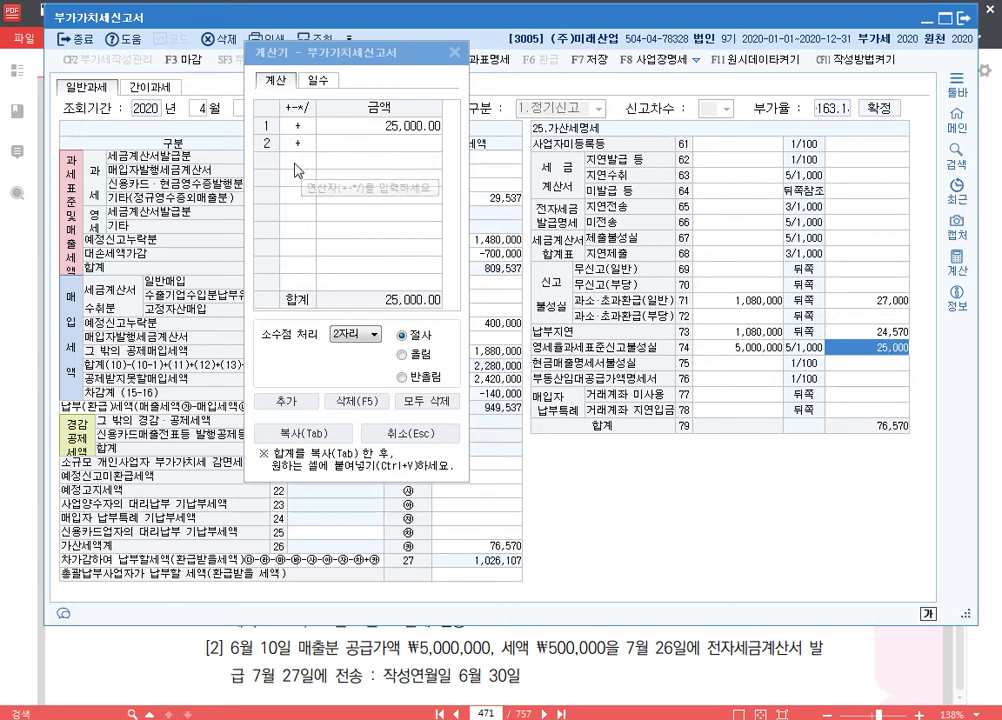
click(333, 163)
key(asterisk)
text(0.25)
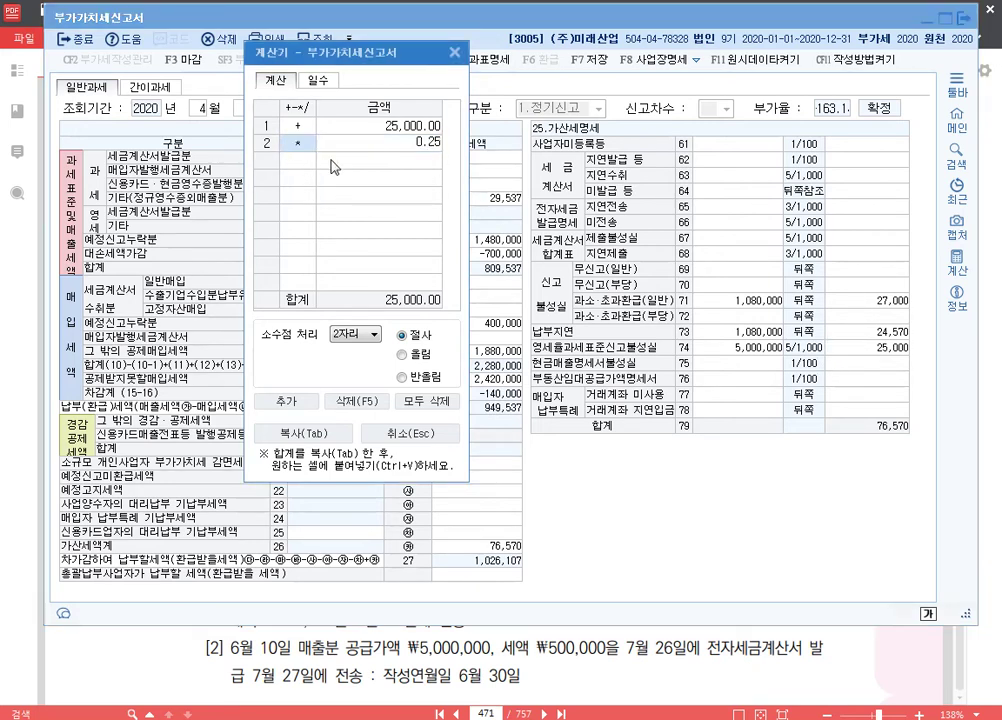
key(Return)
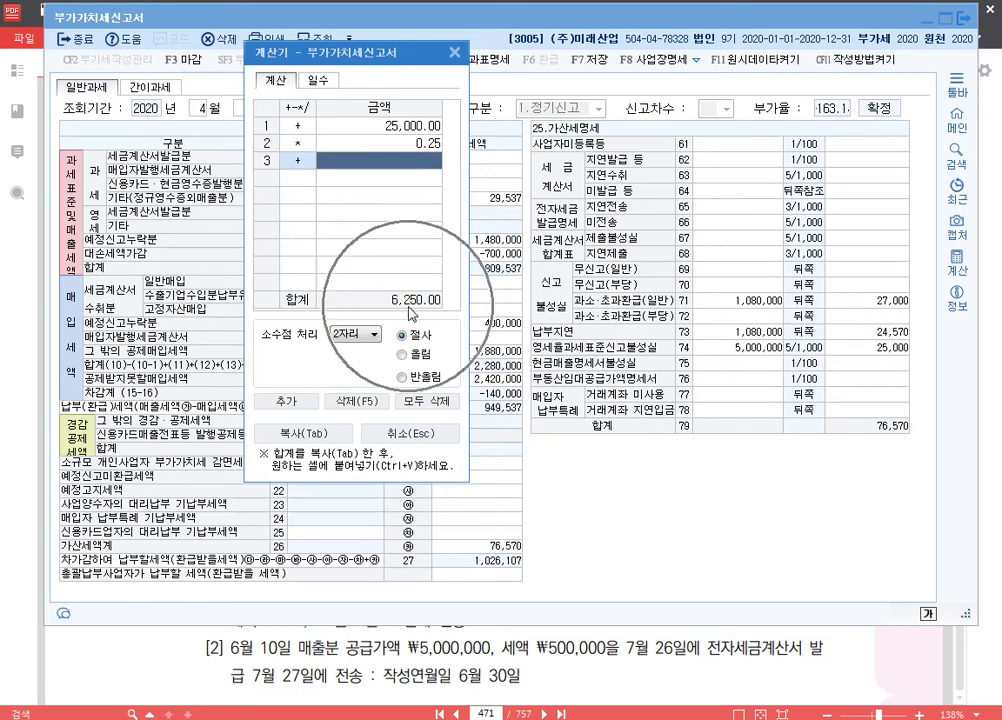
Set the 영세율과세표준신고불성실 penalty tax in row 74 to 6,250 and close the calculator
click(897, 349)
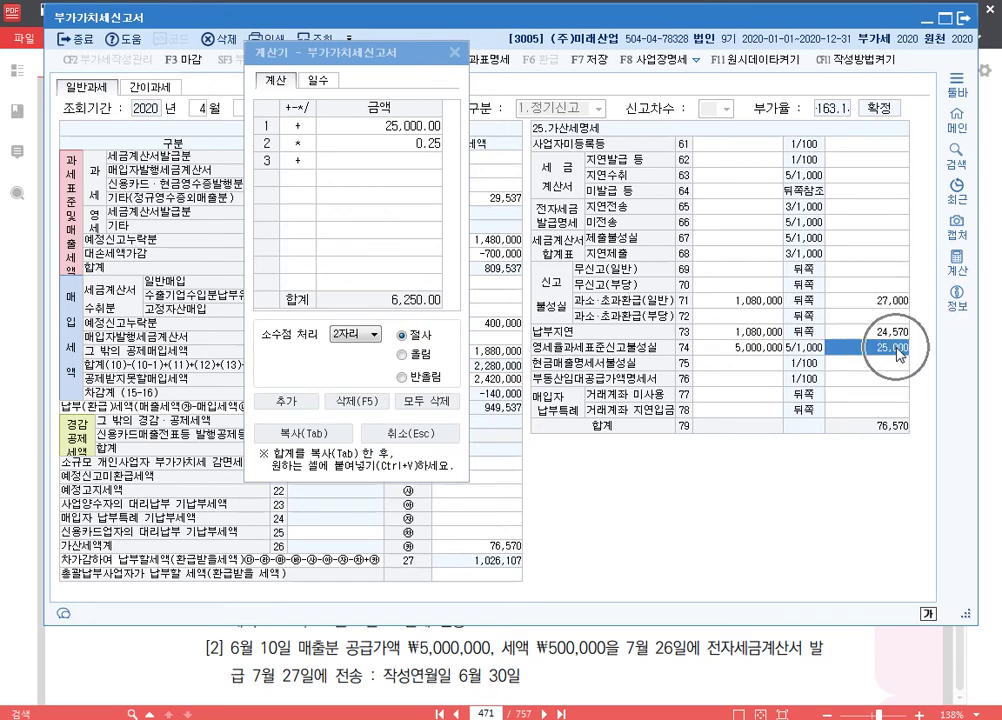
text(6,250)
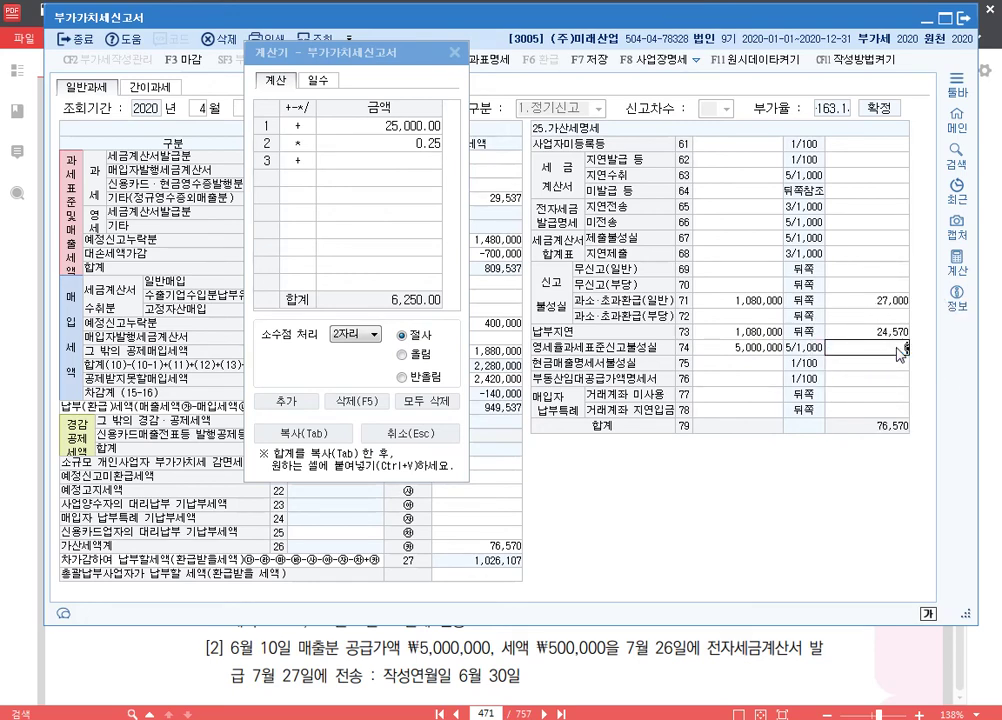
key(Return)
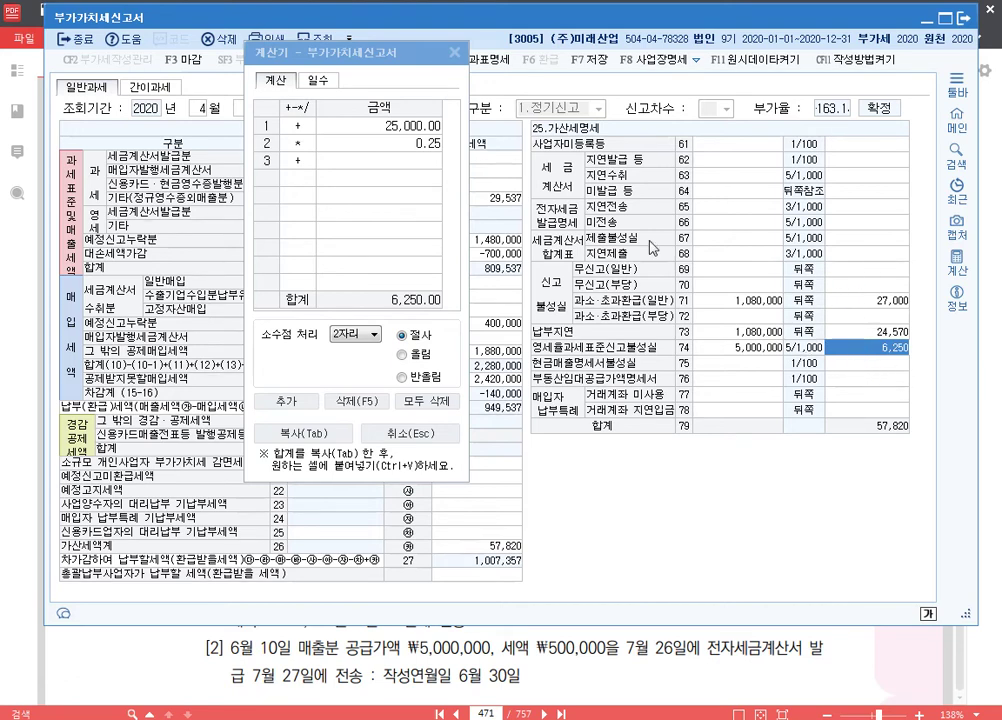
key(Escape)
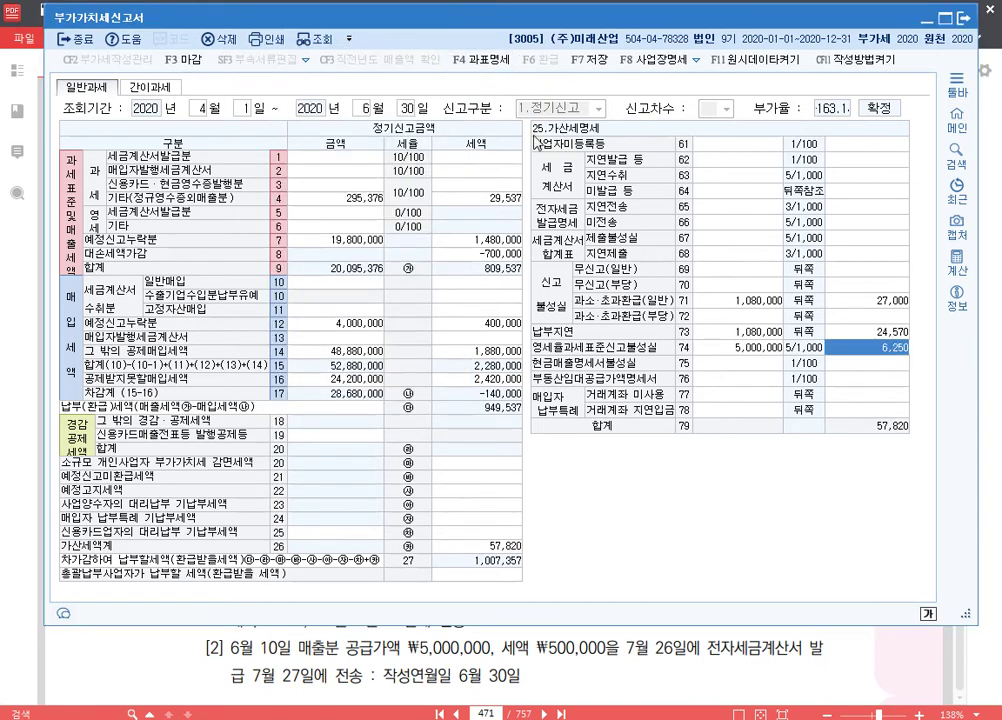
Check problem 1 in the 알PDF textbook and enter 7,000,000 as the 지연발급 등 amount in row 62 of the return
click(633, 653)
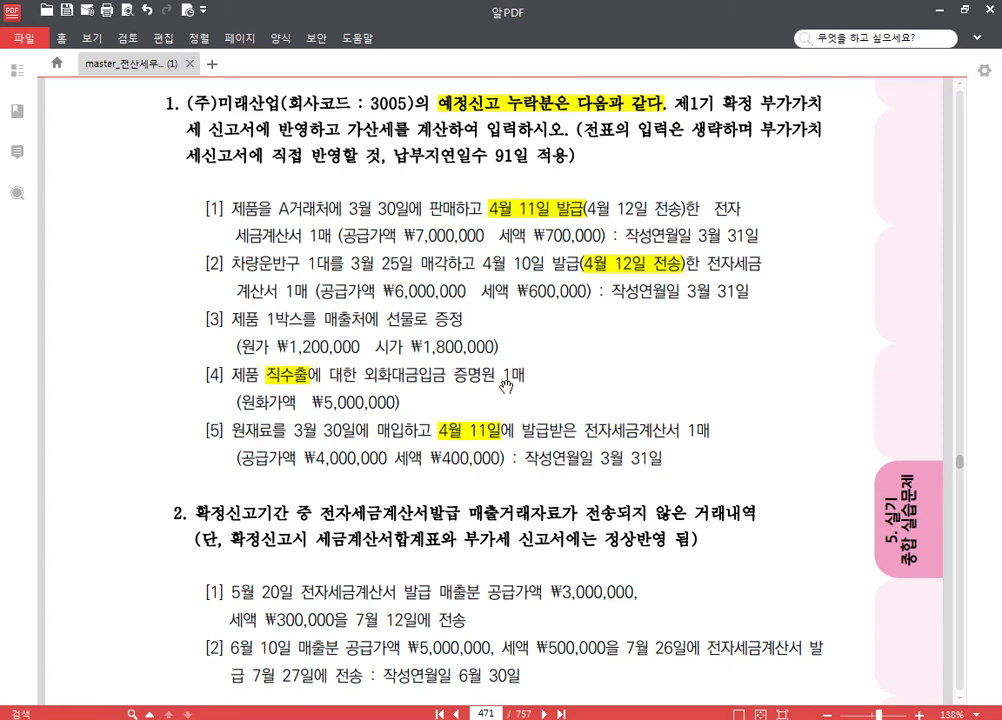
key(alt+Tab)
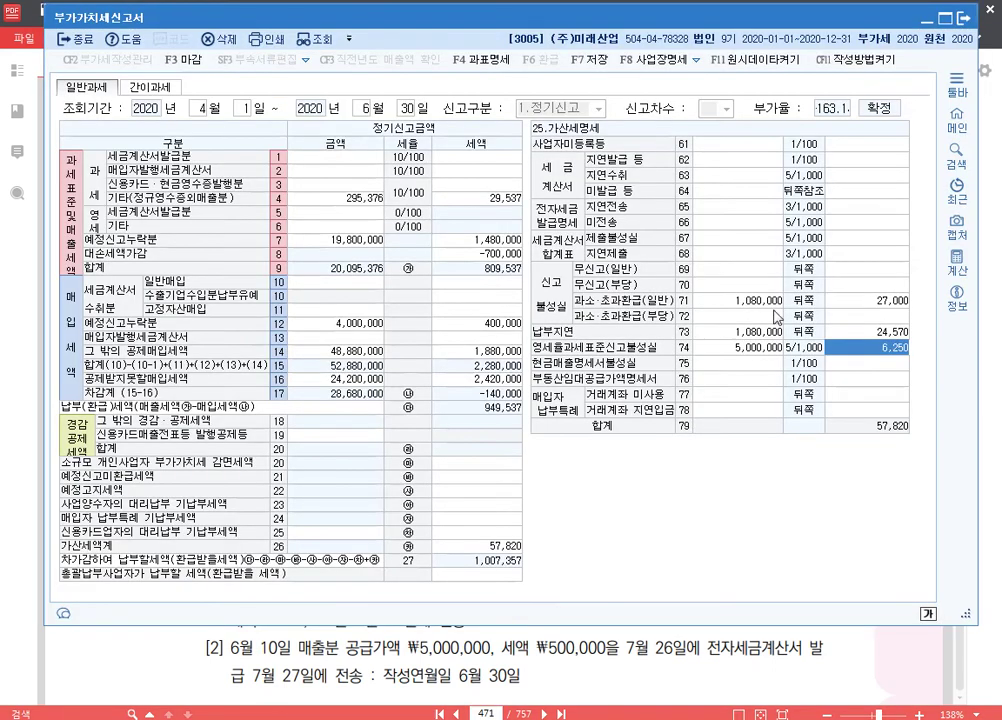
click(738, 165)
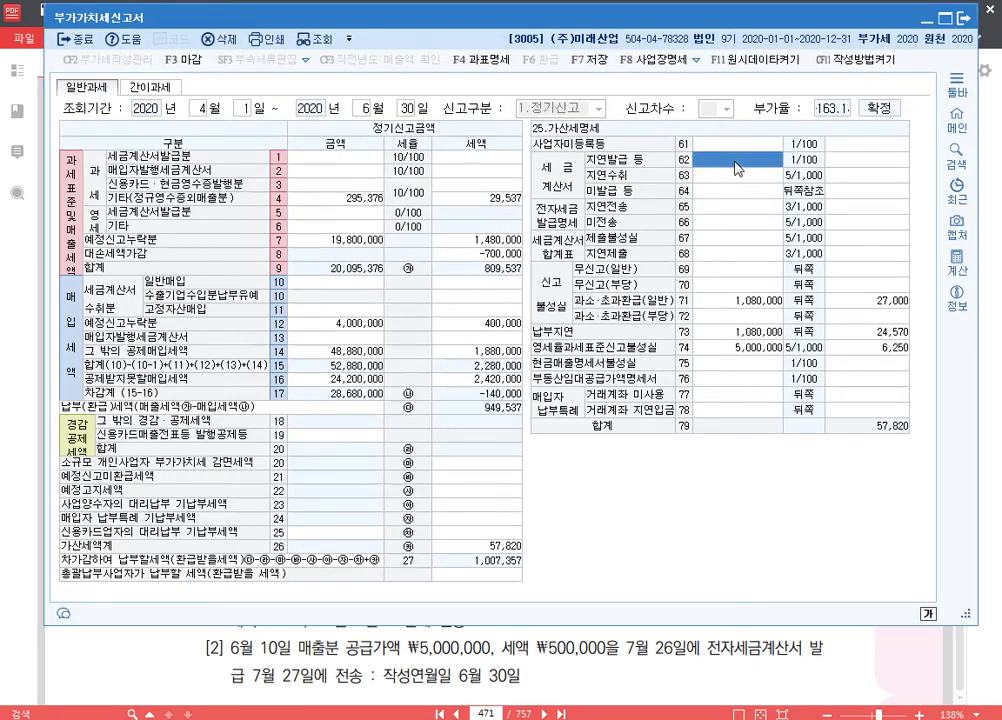
text(7000000)
key(Return)
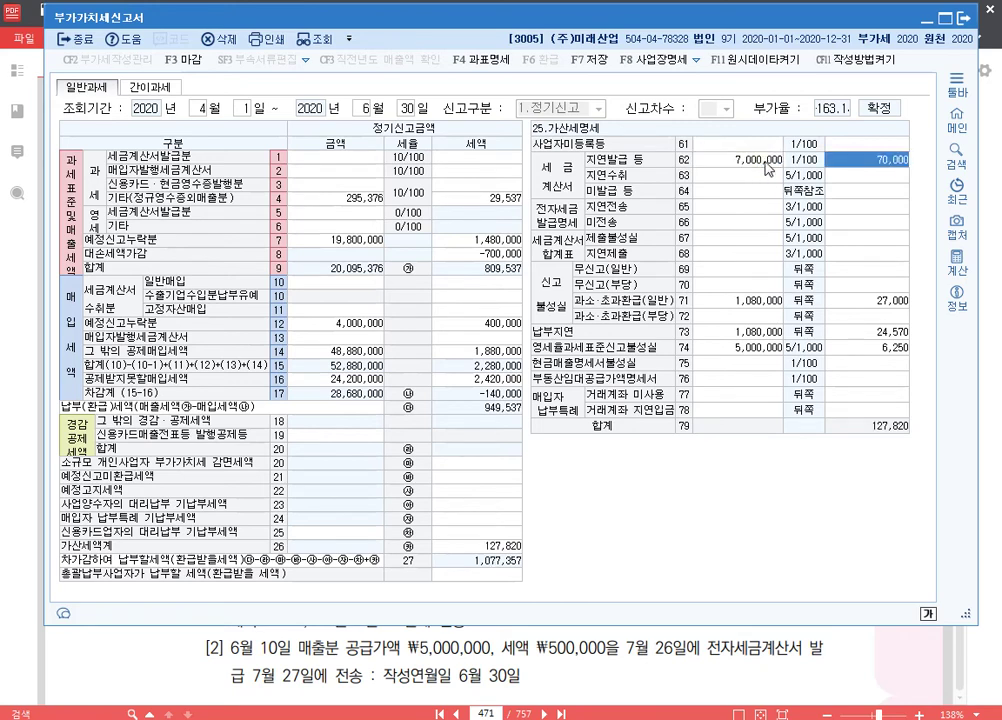
click(766, 164)
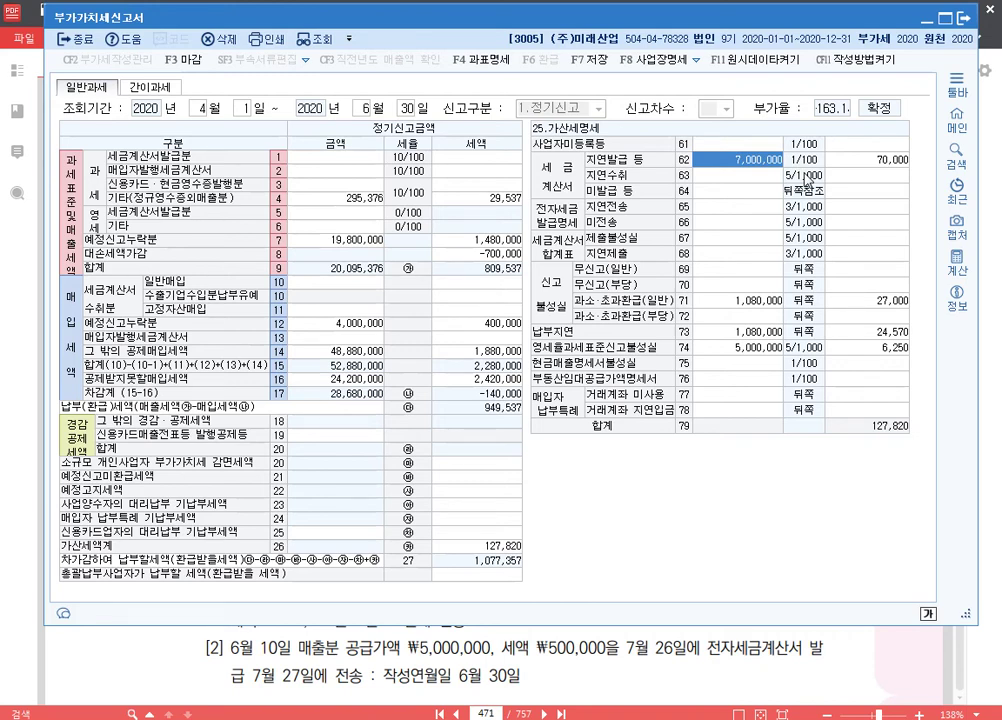
Recheck the omitted items in the textbook and enter 6,000,000 as the electronic tax invoice 지연전송 amount in row 65
click(748, 663)
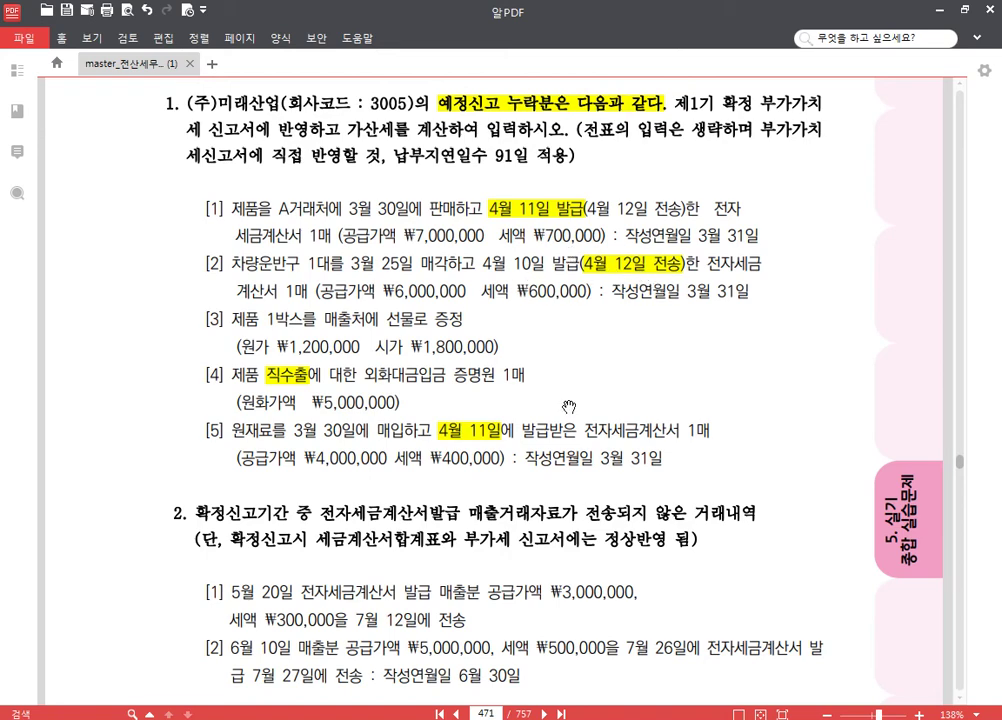
click(463, 716)
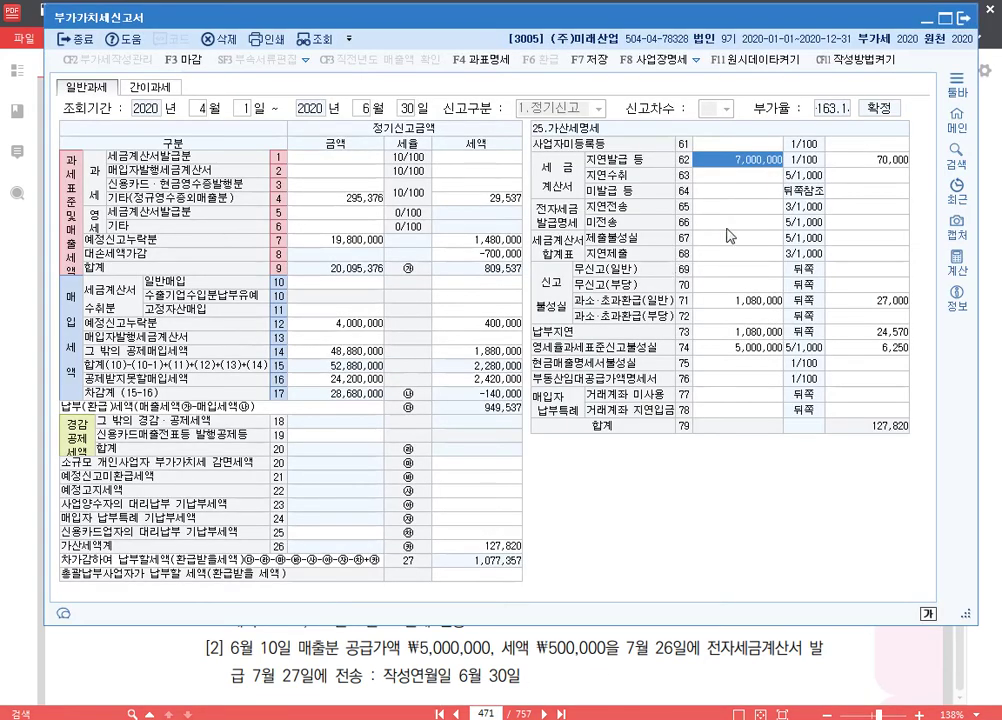
click(752, 208)
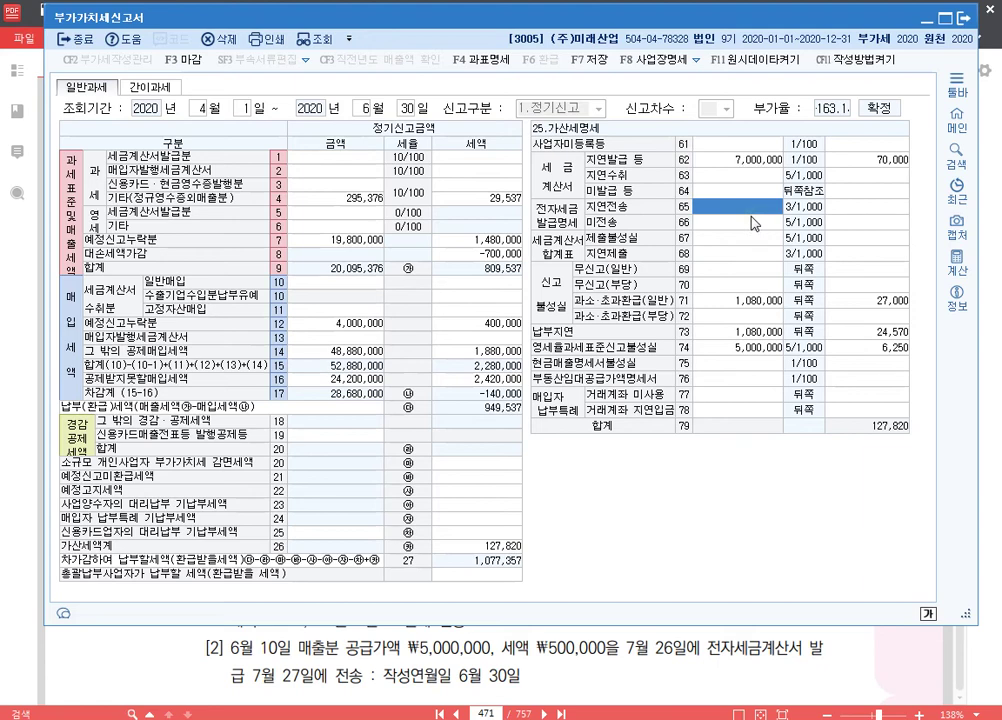
text(6,000,000)
key(Return)
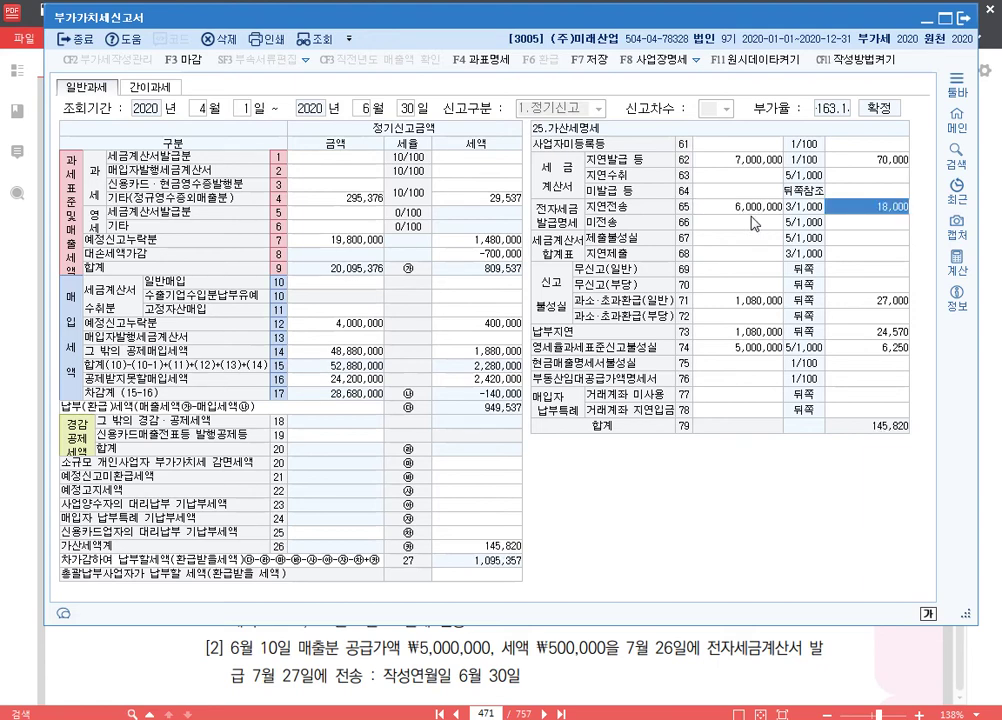
click(752, 212)
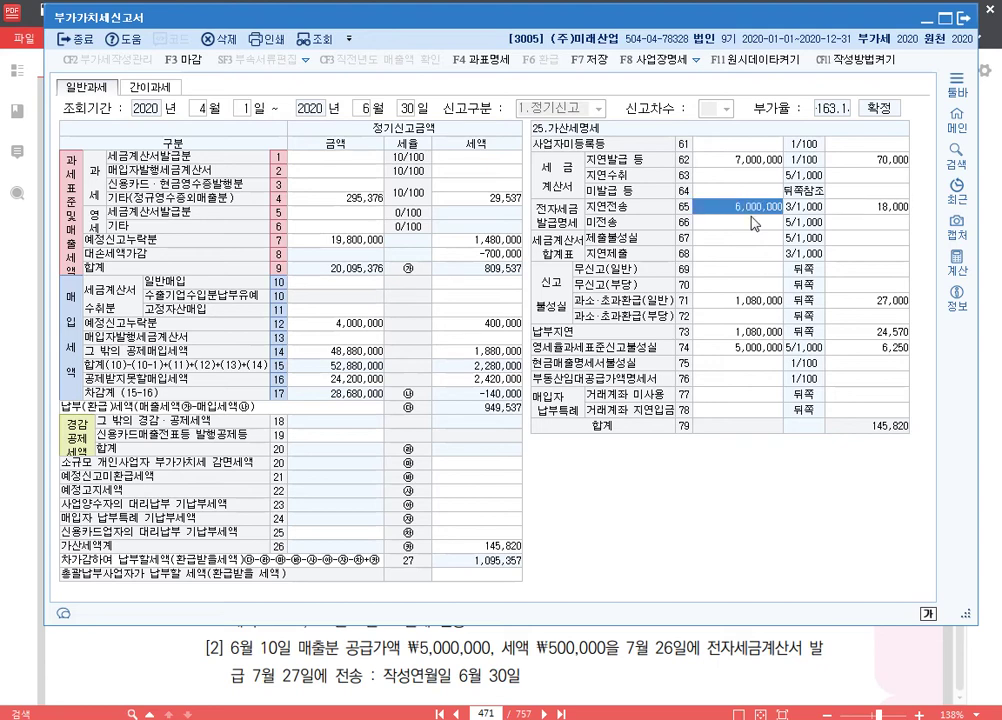
Consult the textbook's purchase item, enter 4,000,000 as the 지연수취 amount in row 63, and save the VAT return
click(720, 676)
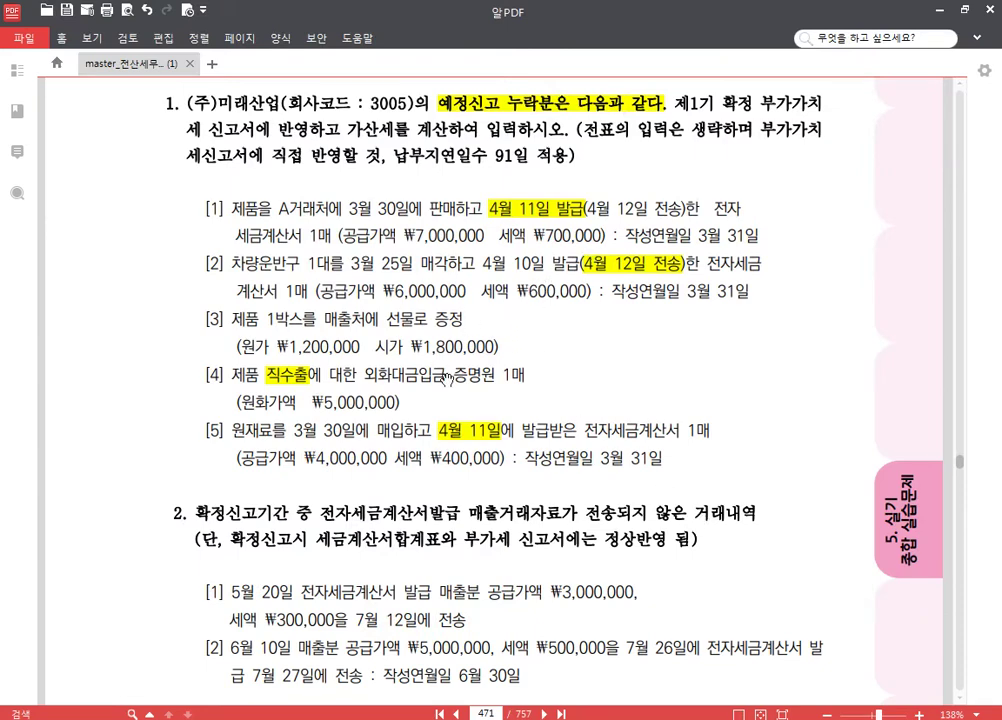
scroll(444, 378, down, 3)
scroll(430, 272, down, 1)
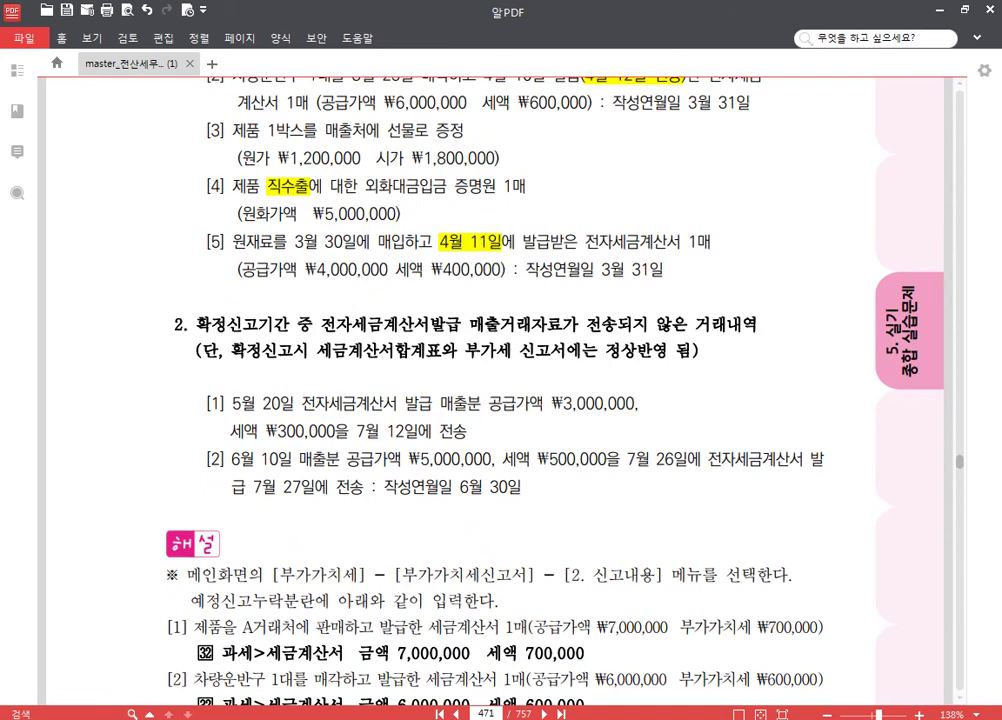
key(alt+Tab)
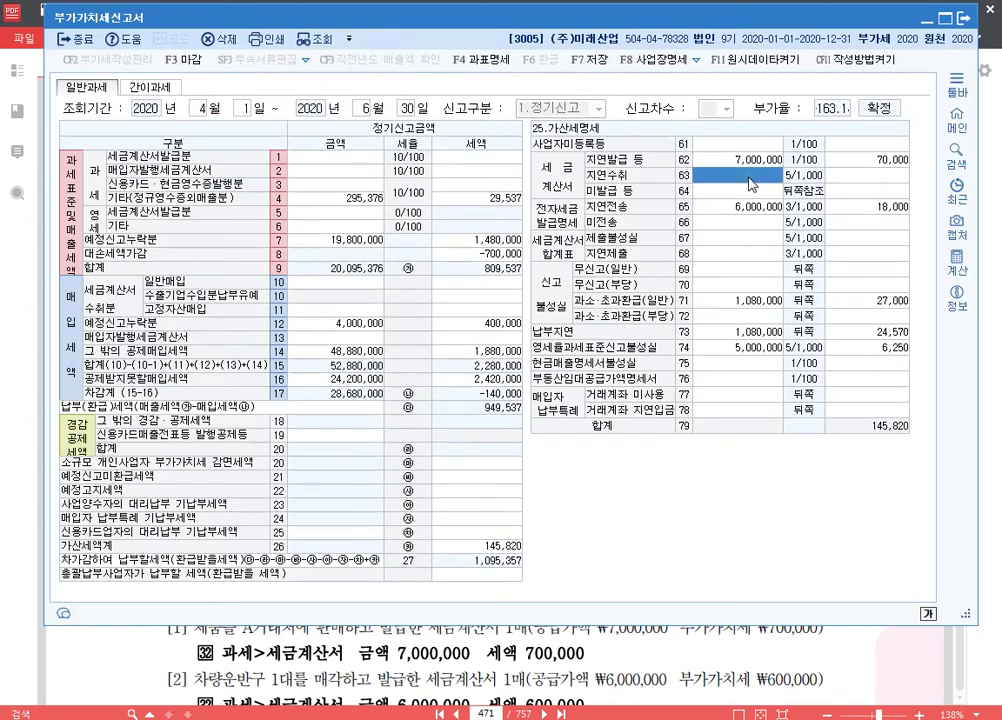
text(4000000)
key(Return)
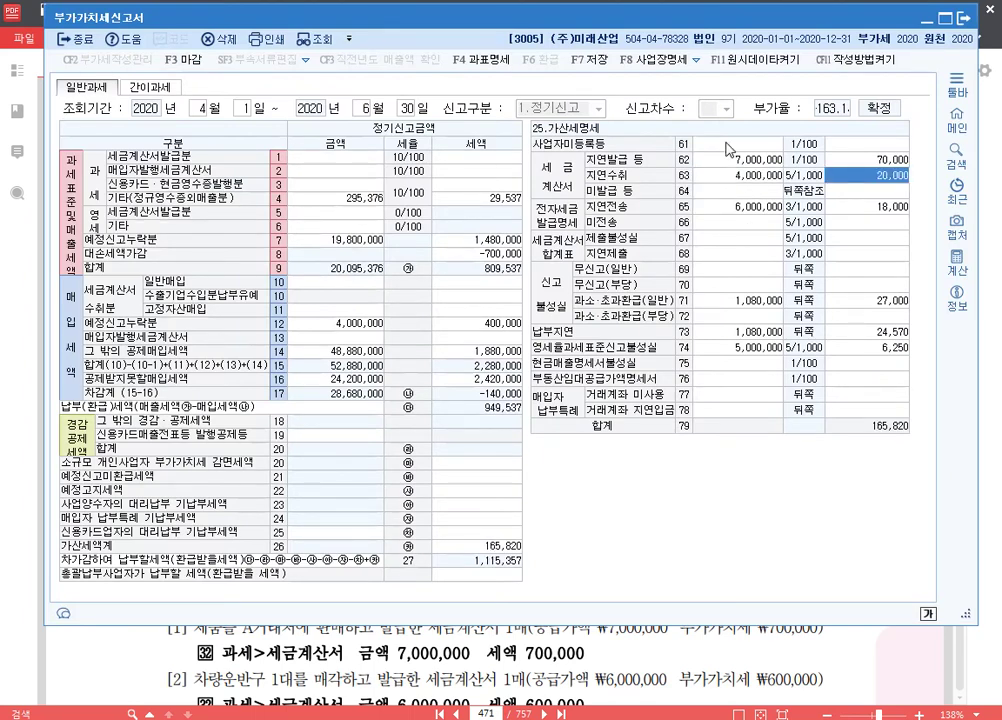
click(589, 59)
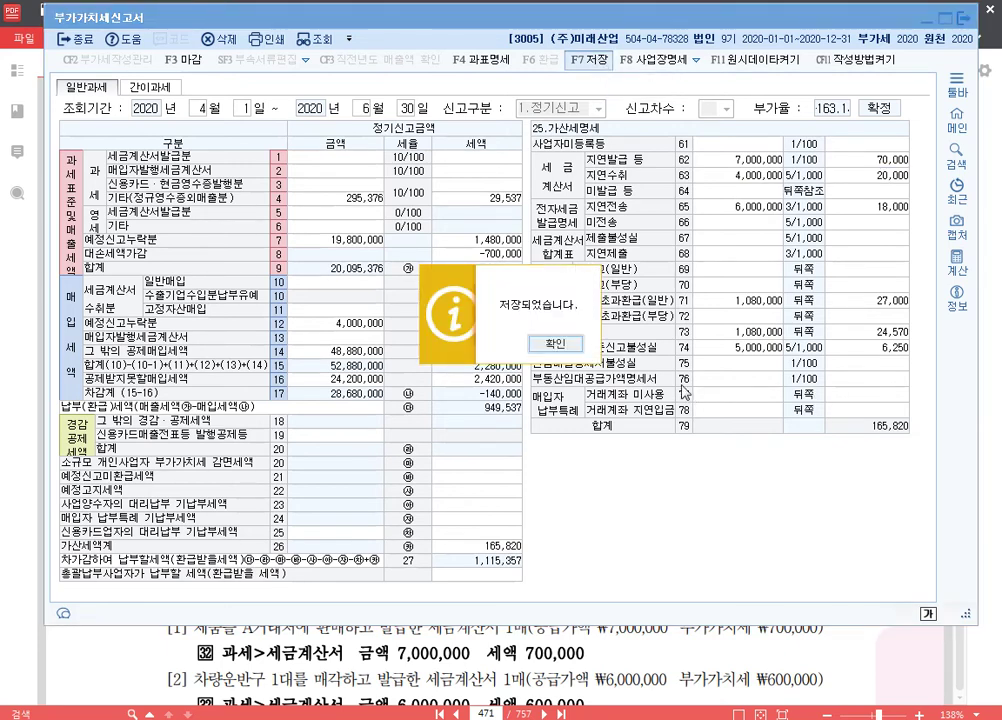
click(555, 343)
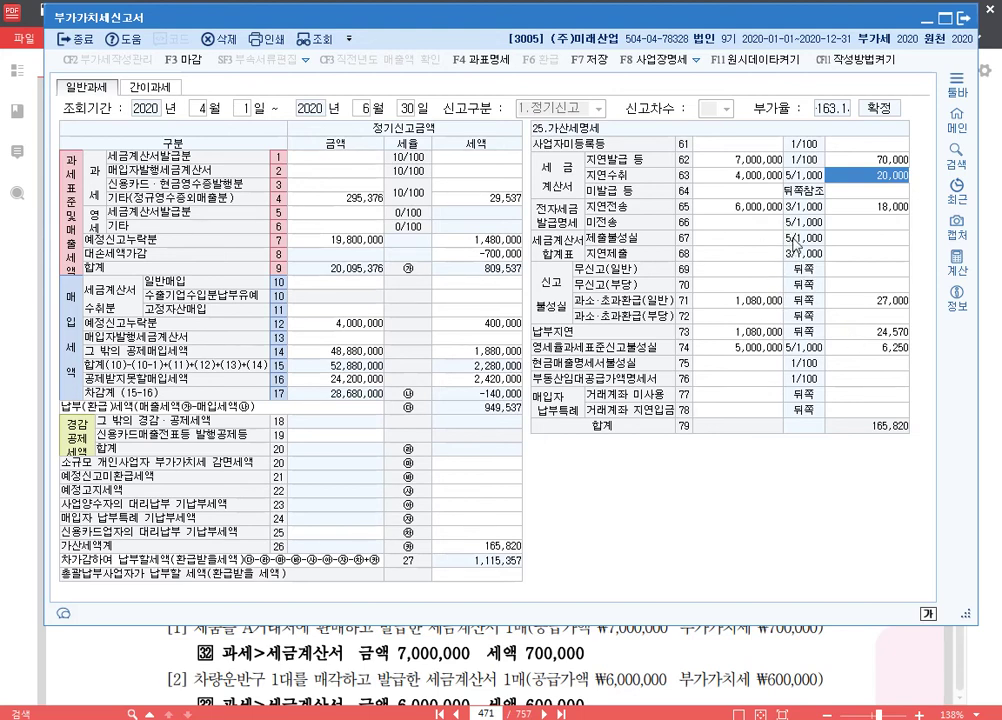
Switch to problem 2 in the 알PDF textbook and strike through 12일 in item [1] with a straight red K-Screen Pen line
click(697, 656)
drag(579, 616, 590, 541)
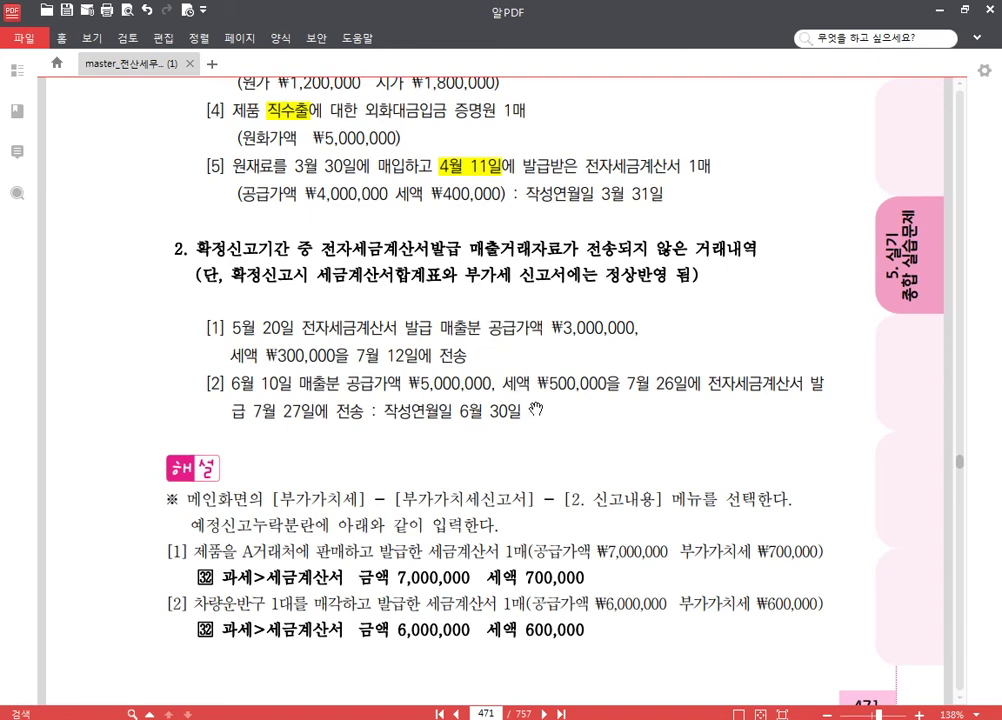
drag(536, 409, 536, 333)
key(ctrl+F12)
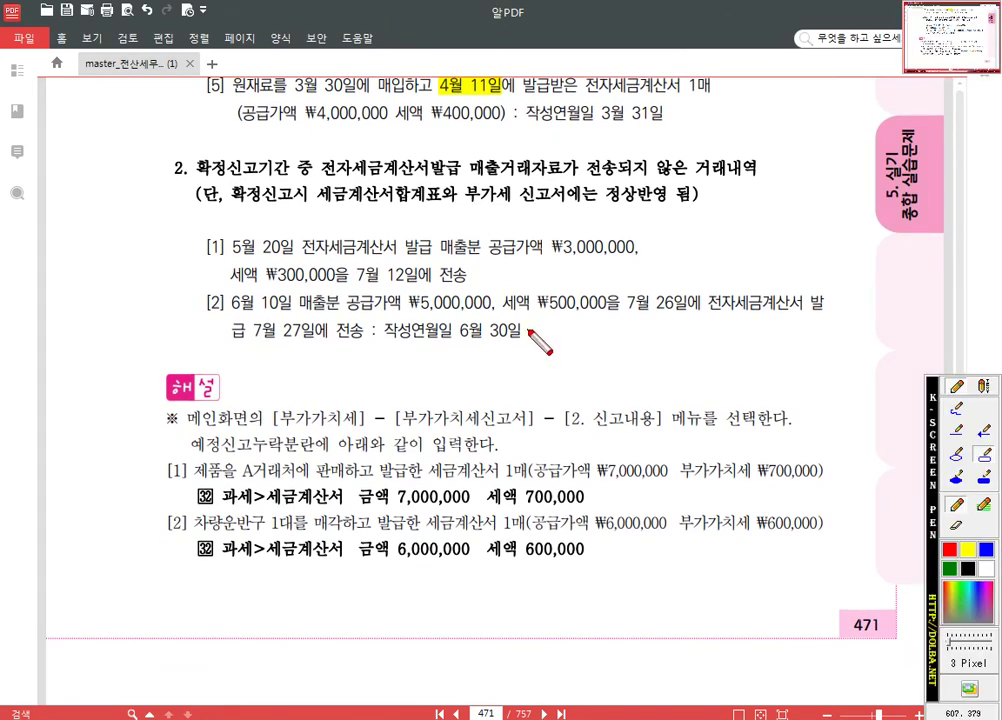
click(957, 428)
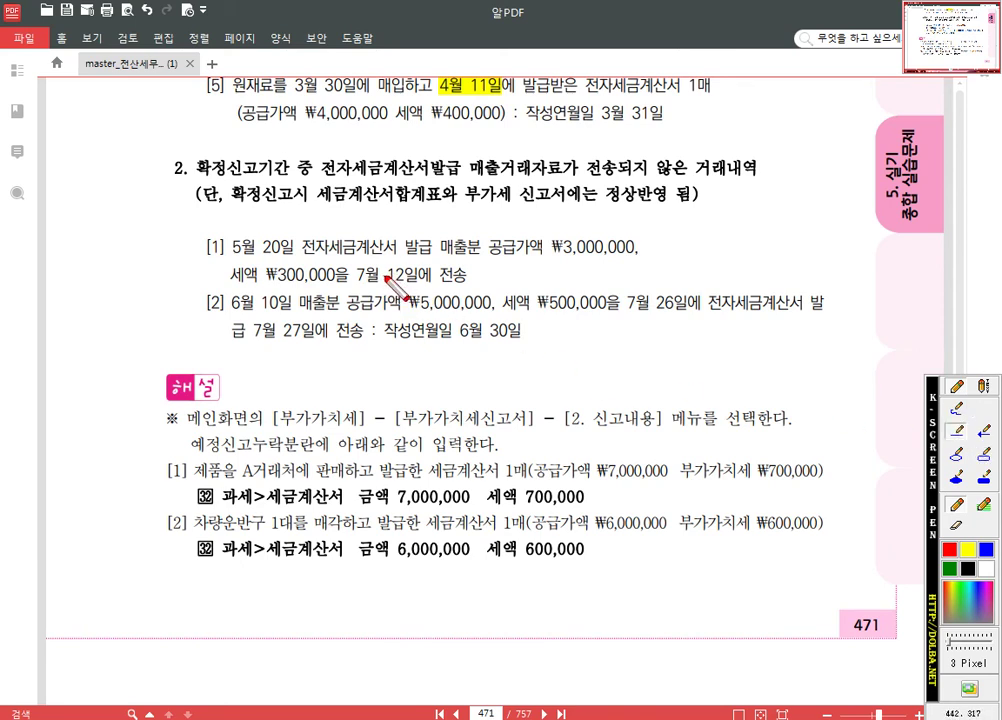
drag(386, 277, 410, 277)
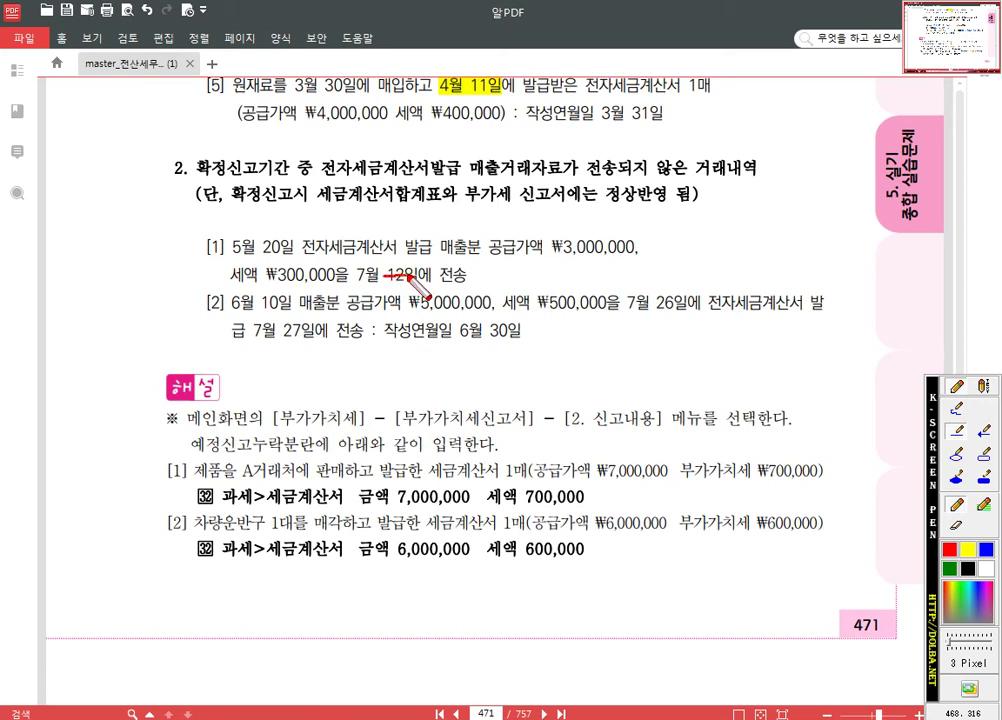
Add the red text annotation 26일 beside the transmission date of item [1] and return to the pen drawing mode
click(985, 392)
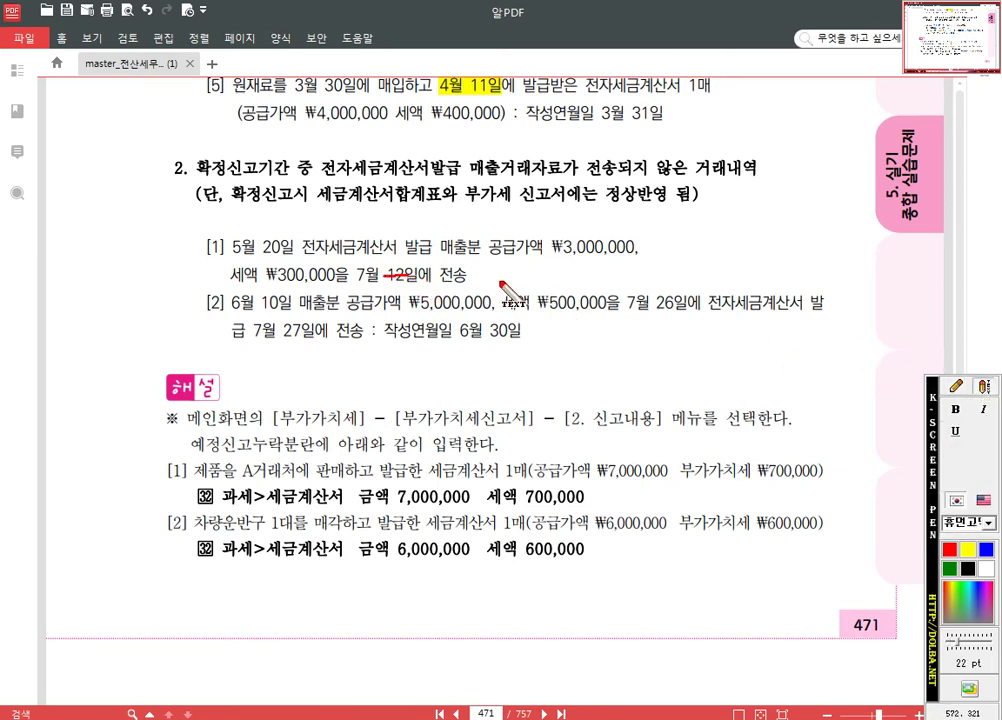
click(497, 282)
text(26)
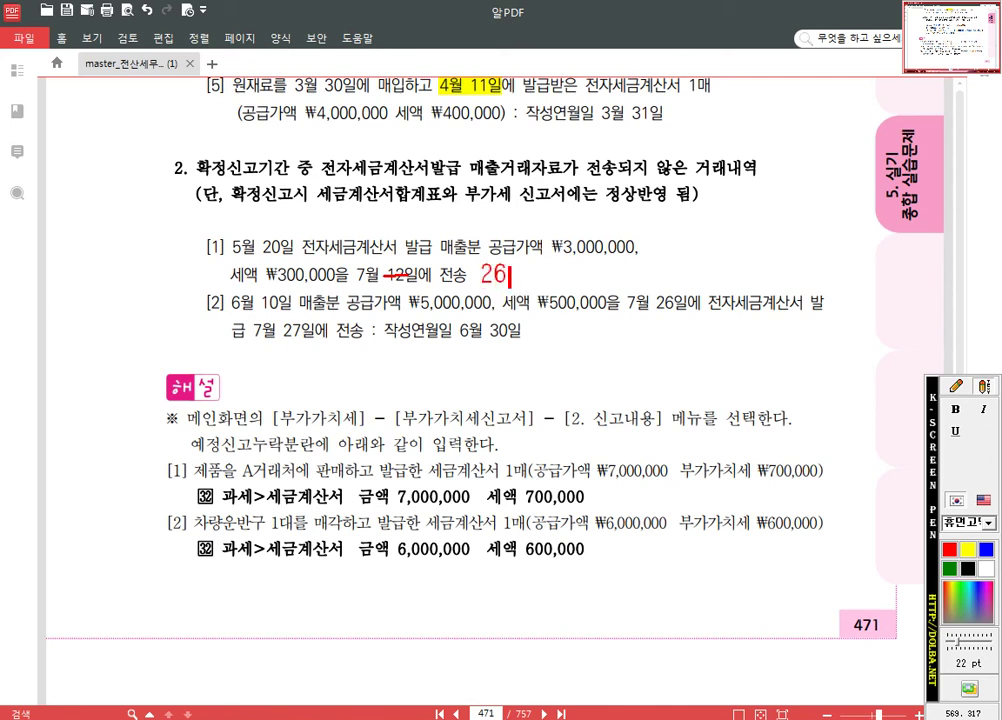
text(이ㄹ)
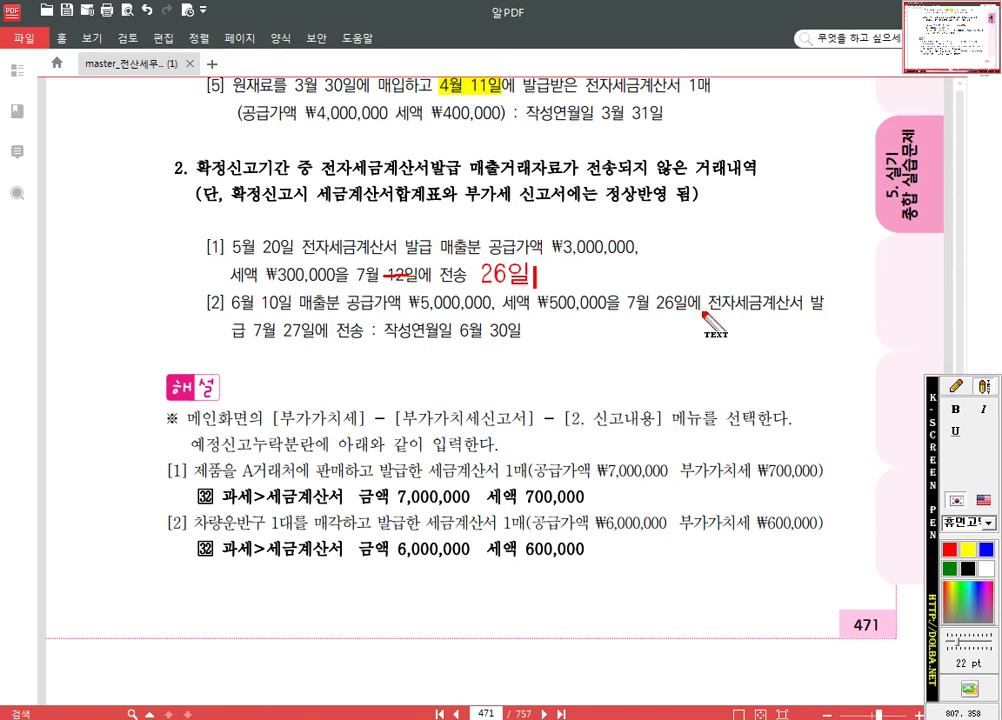
click(957, 387)
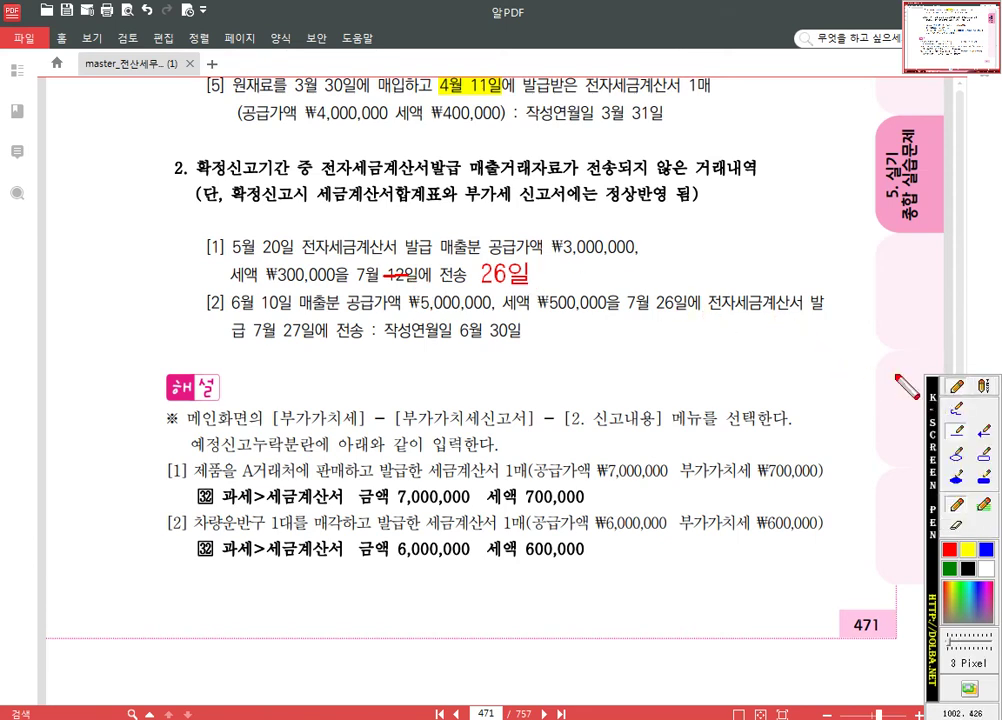